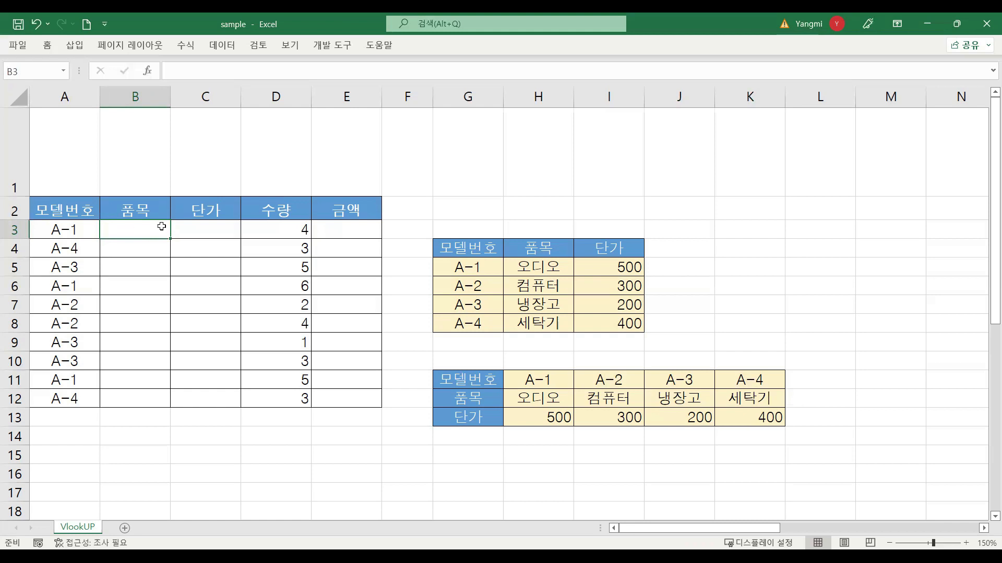
# Examine how the model number, item and unit price cells in row 3 relate to the reference table in G5:I8
pyautogui.moveTo(82, 230)
pyautogui.mouseDown()
pyautogui.moveTo(94, 256)
pyautogui.moveTo(84, 229)
pyautogui.mouseUp()
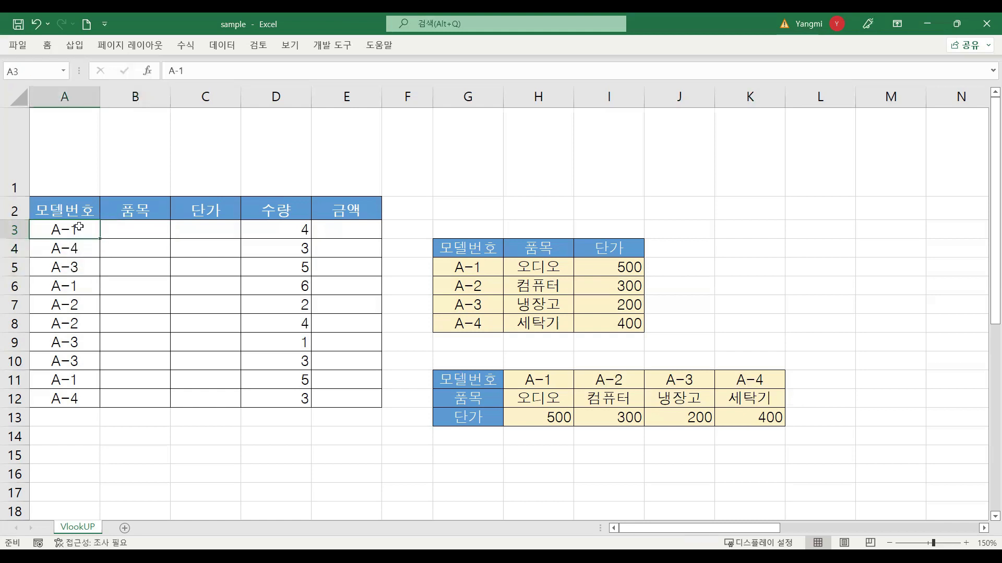
pyautogui.click(144, 228)
pyautogui.click(198, 229)
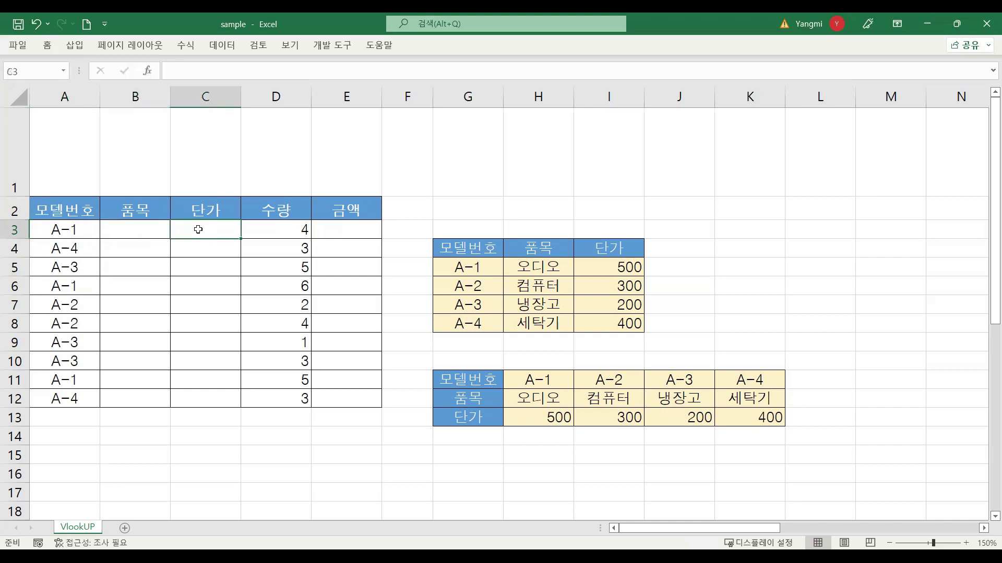
pyautogui.click(78, 230)
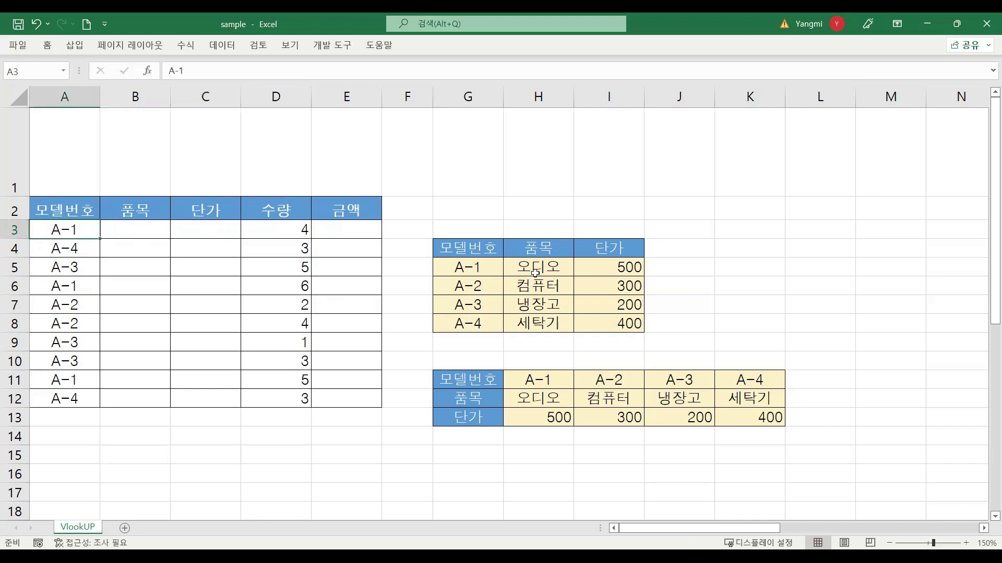
pyautogui.moveTo(479, 267); pyautogui.dragTo(594, 319)
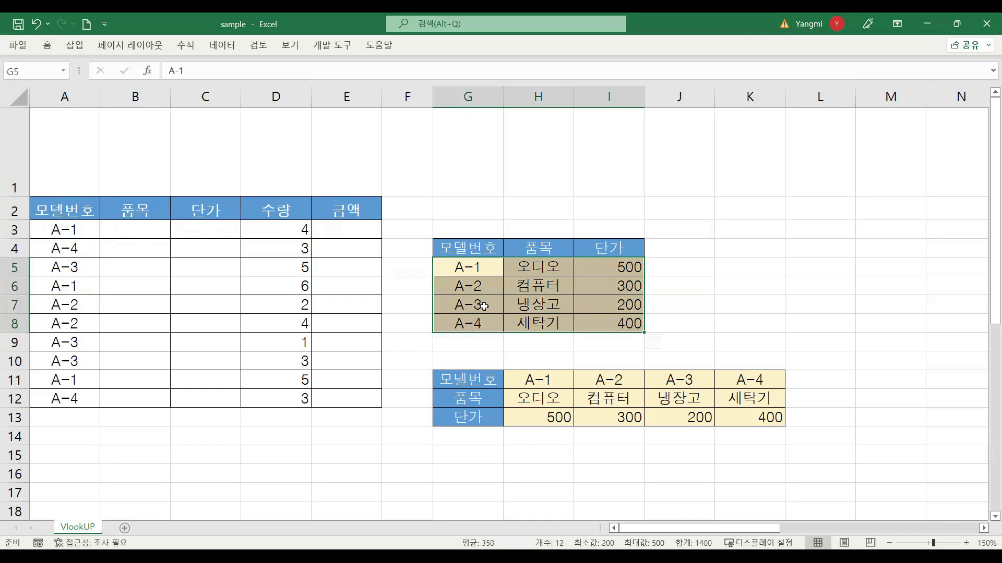
pyautogui.click(484, 306)
pyautogui.click(549, 305)
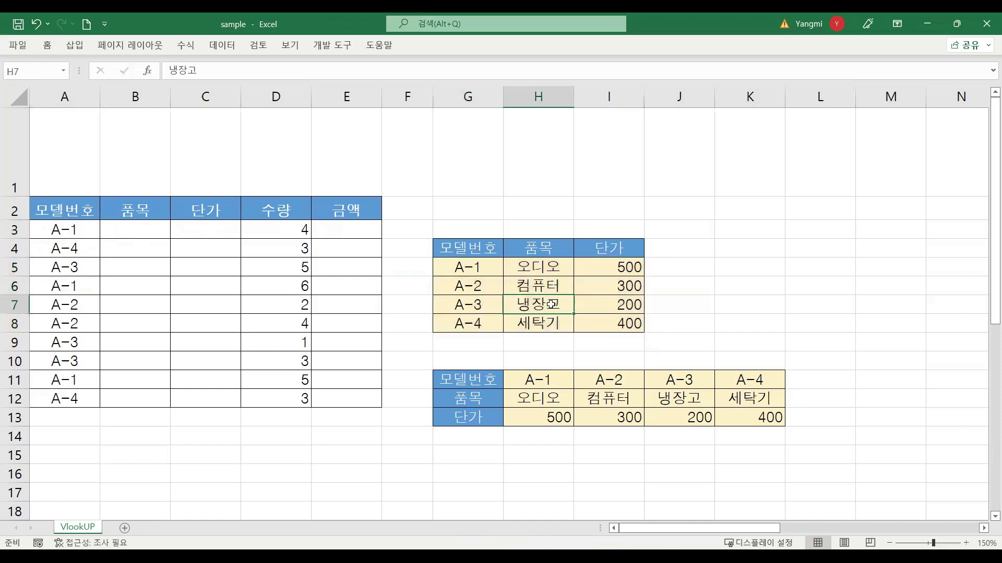
pyautogui.click(603, 301)
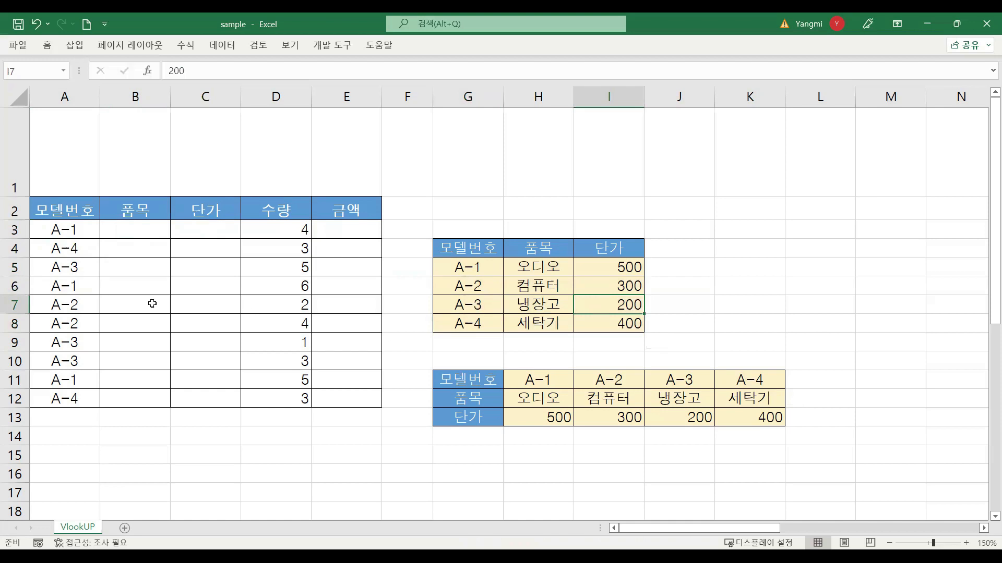
pyautogui.click(487, 270)
pyautogui.moveTo(487, 271); pyautogui.dragTo(593, 318)
pyautogui.click(471, 305)
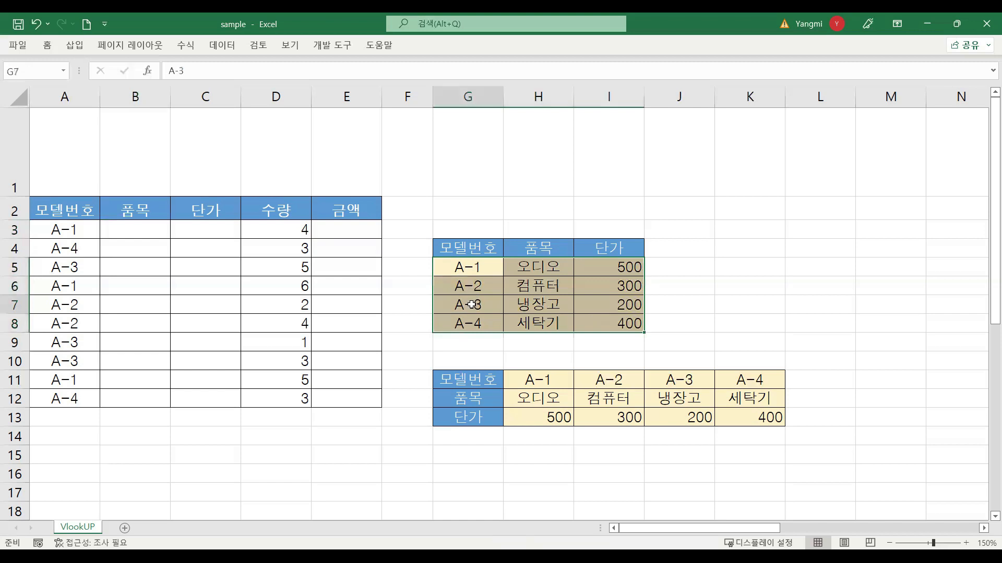
pyautogui.click(539, 302)
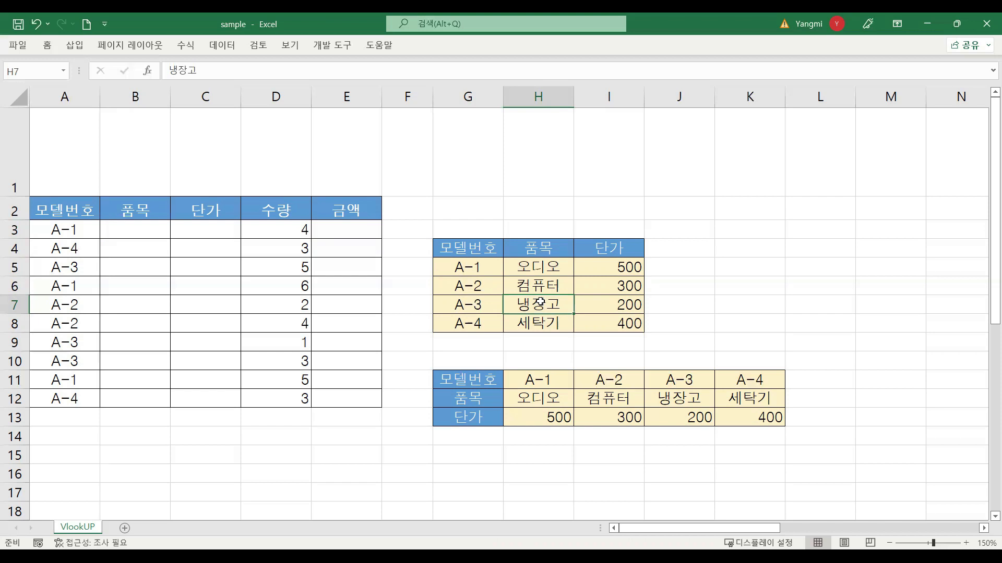
# Compare the vertical model numbers in G5:G8 with the horizontal model numbers in H11:K11
pyautogui.click(487, 267)
pyautogui.moveTo(484, 294); pyautogui.dragTo(484, 321)
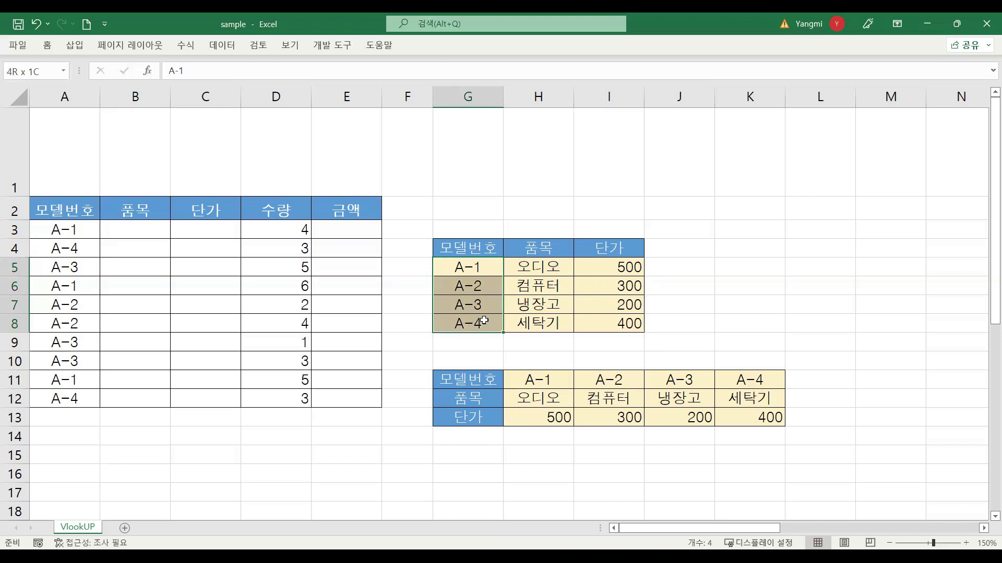
pyautogui.click(535, 378)
pyautogui.moveTo(534, 378); pyautogui.dragTo(740, 384)
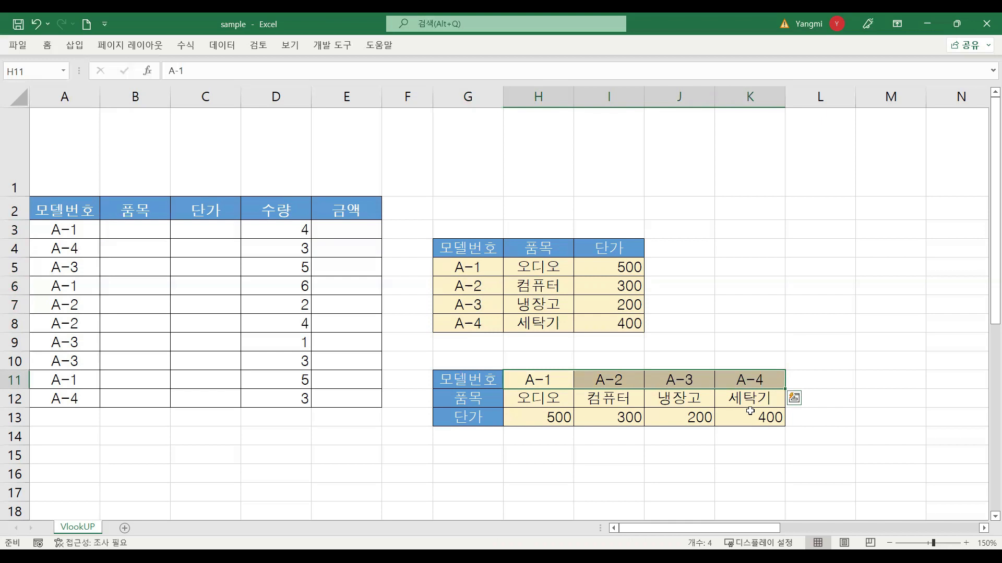
pyautogui.moveTo(474, 269); pyautogui.dragTo(475, 327)
pyautogui.moveTo(532, 380); pyautogui.dragTo(725, 384)
pyautogui.moveTo(487, 267); pyautogui.dragTo(489, 330)
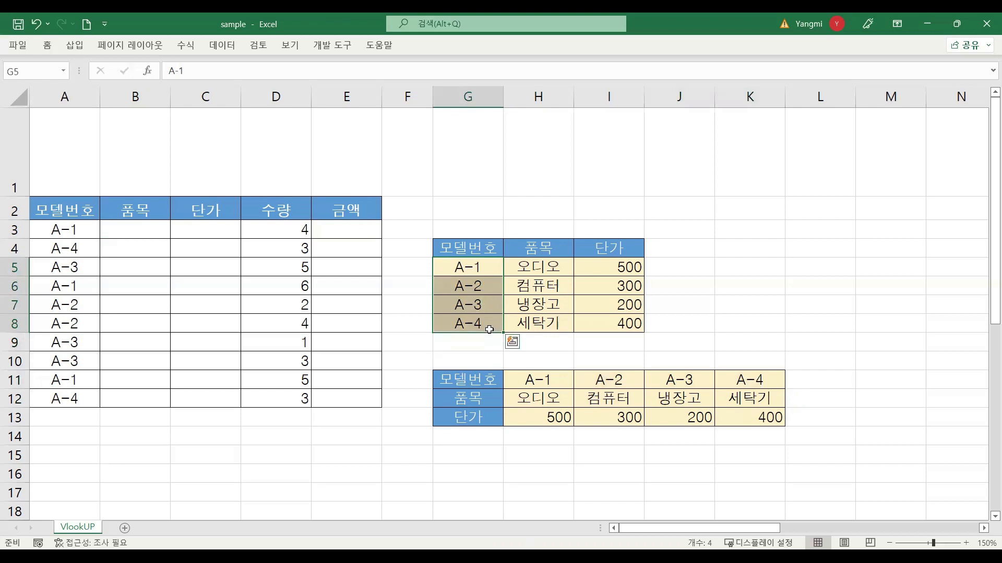
# Review the model numbers in column A as lookup values against the first column of the reference table G5:I8
pyautogui.click(172, 248)
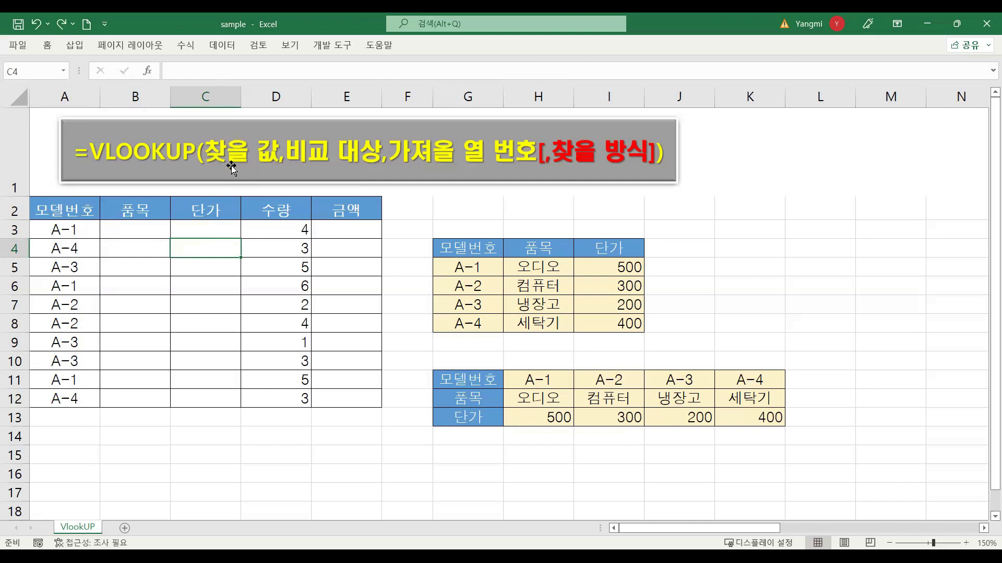
pyautogui.click(82, 233)
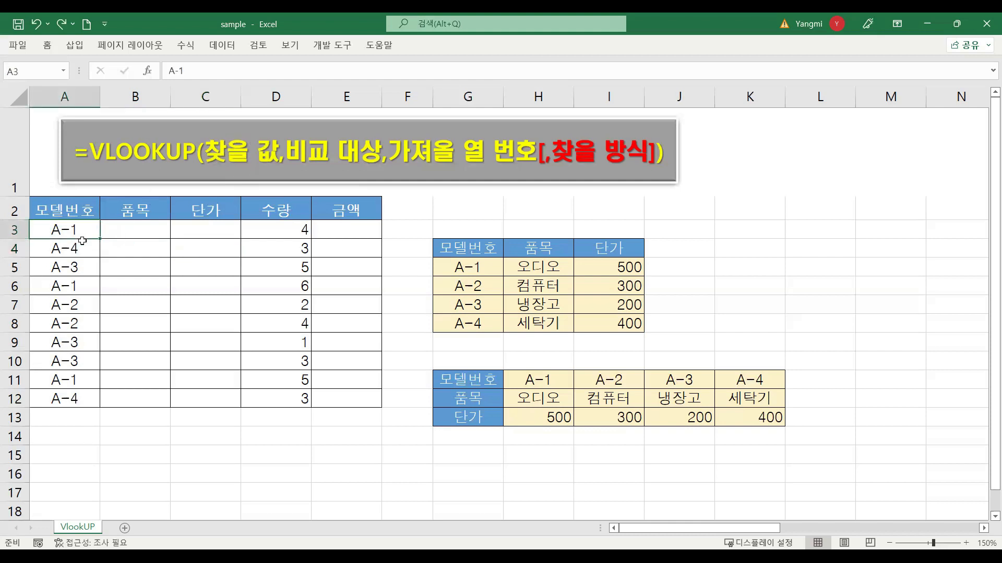
pyautogui.click(85, 305)
pyautogui.click(85, 287)
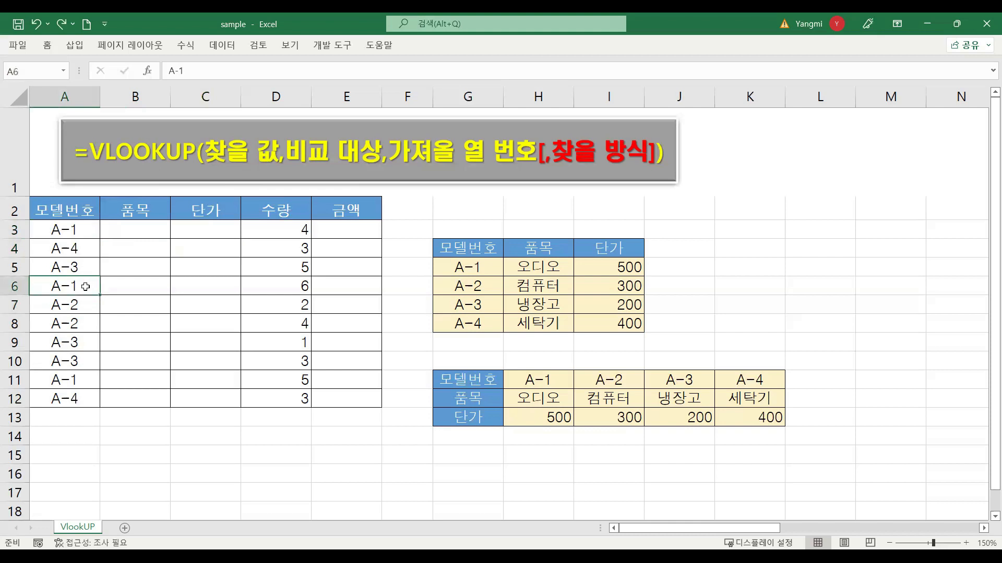
pyautogui.click(83, 231)
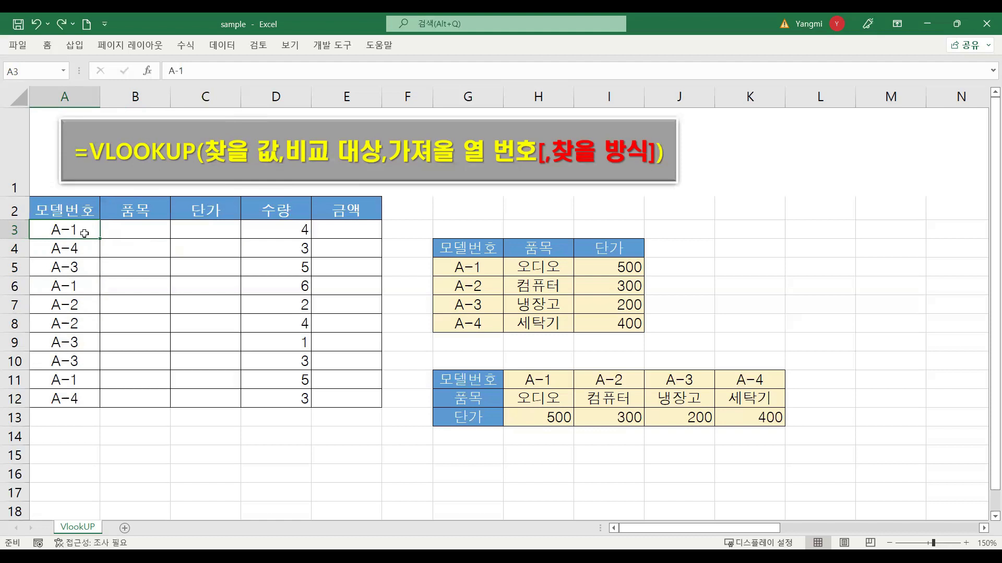
pyautogui.moveTo(486, 264); pyautogui.dragTo(592, 320)
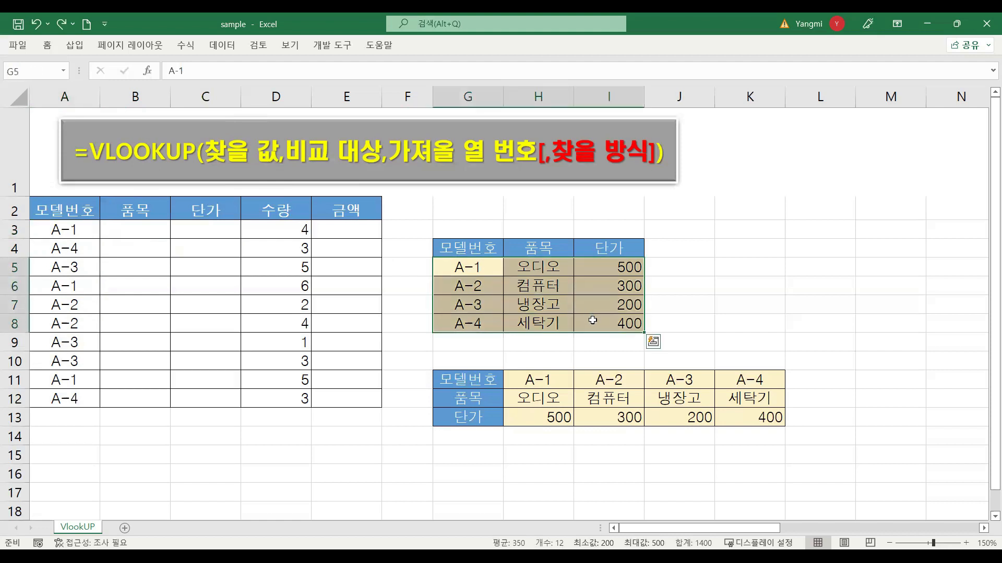
pyautogui.moveTo(485, 265); pyautogui.dragTo(640, 320)
pyautogui.moveTo(76, 251); pyautogui.dragTo(68, 306)
pyautogui.moveTo(441, 268); pyautogui.dragTo(470, 322)
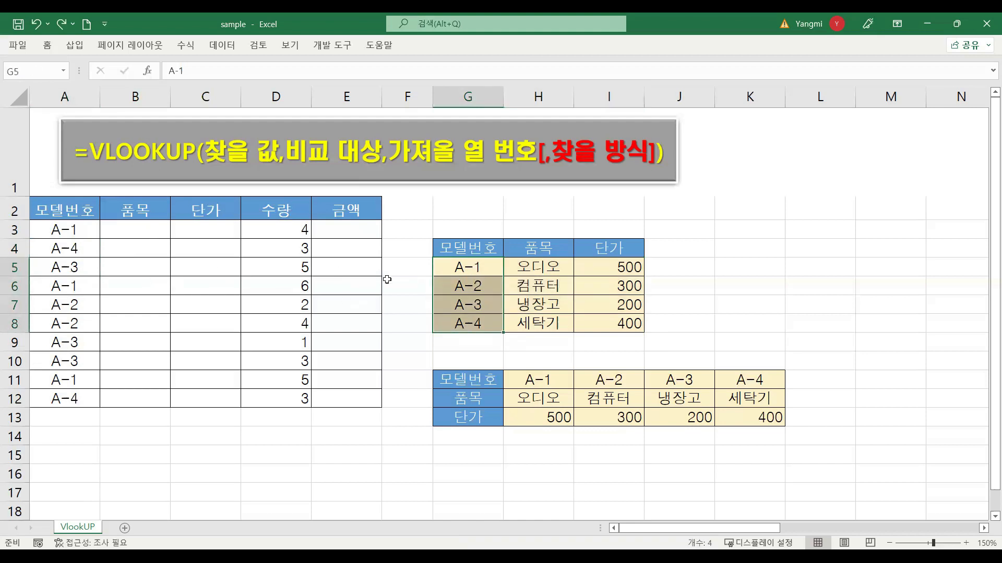
# Examine the item and unit price columns of G5:I8, tracing the A-3 row from model number to item
pyautogui.moveTo(533, 269); pyautogui.dragTo(609, 324)
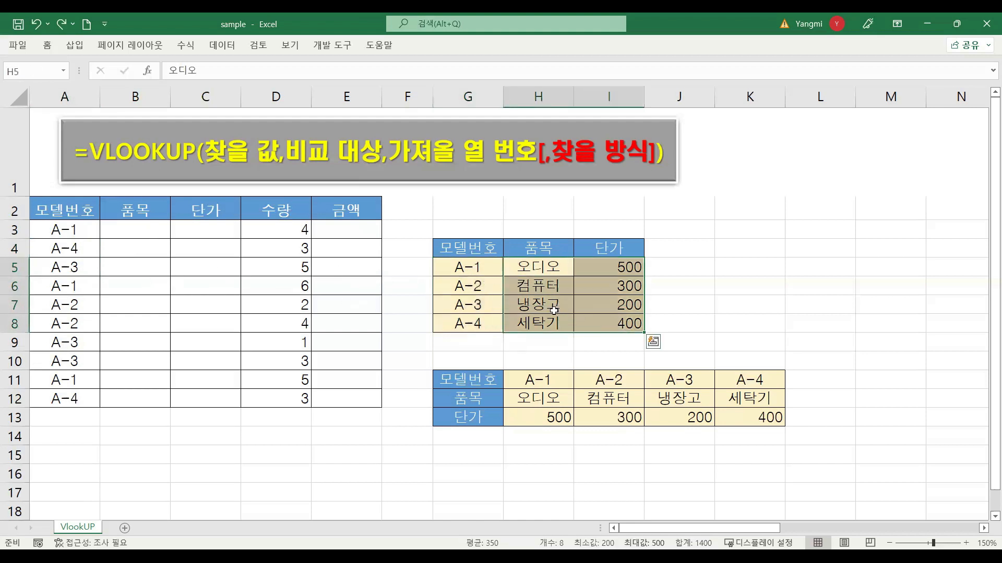
pyautogui.click(543, 292)
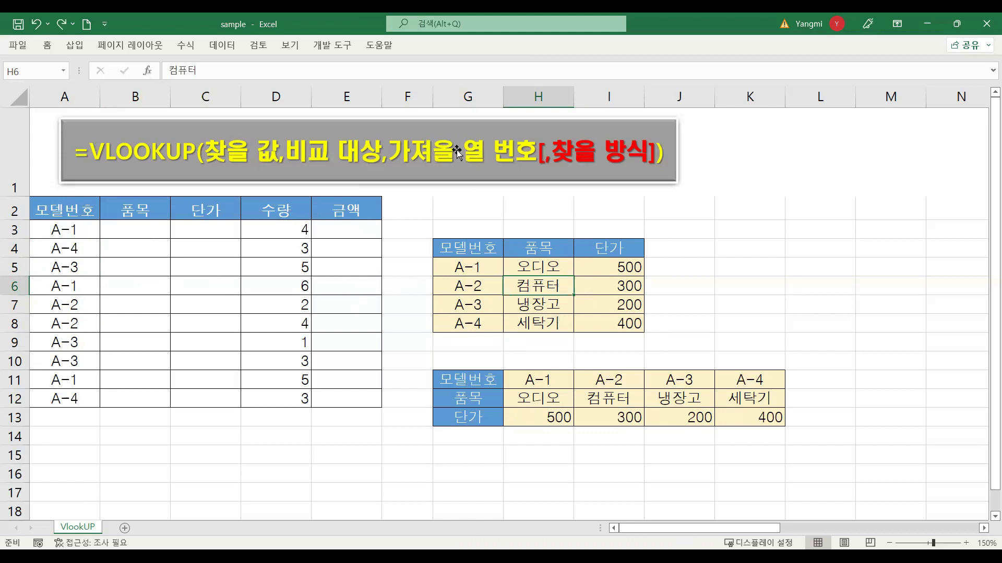
pyautogui.click(476, 268)
pyautogui.keyDown('shift'); pyautogui.click(586, 317); pyautogui.keyUp('shift')
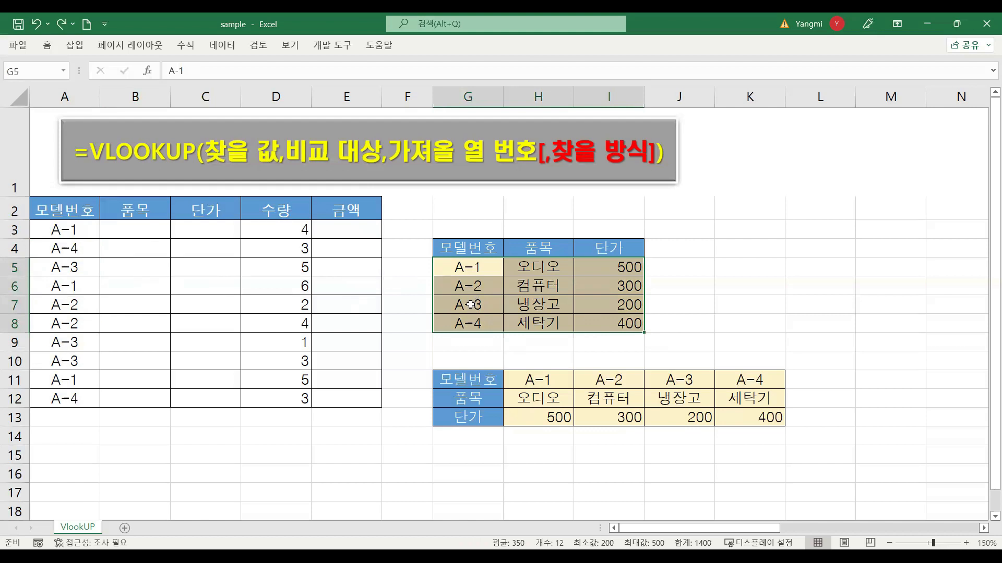
pyautogui.moveTo(469, 304); pyautogui.dragTo(601, 307)
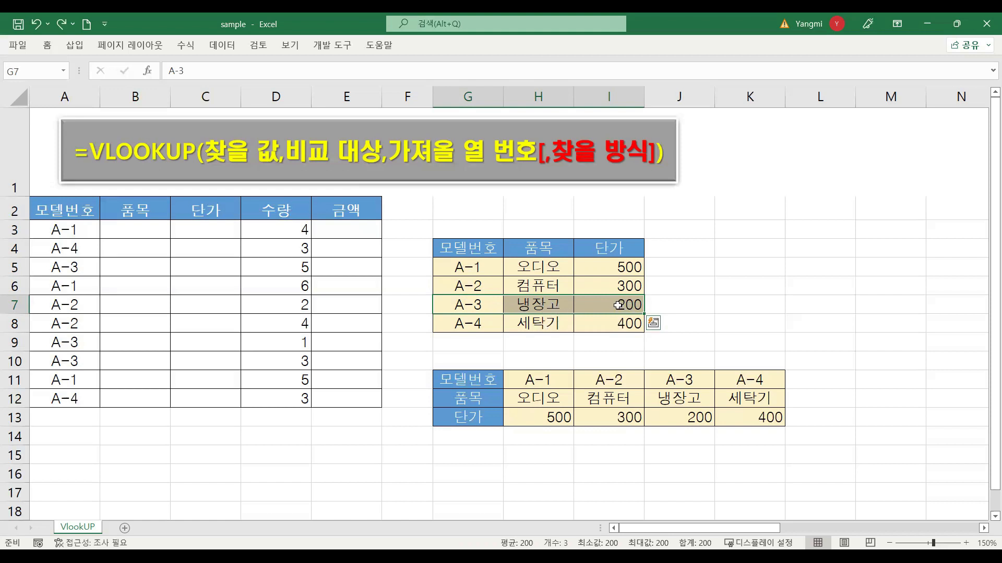
pyautogui.click(543, 305)
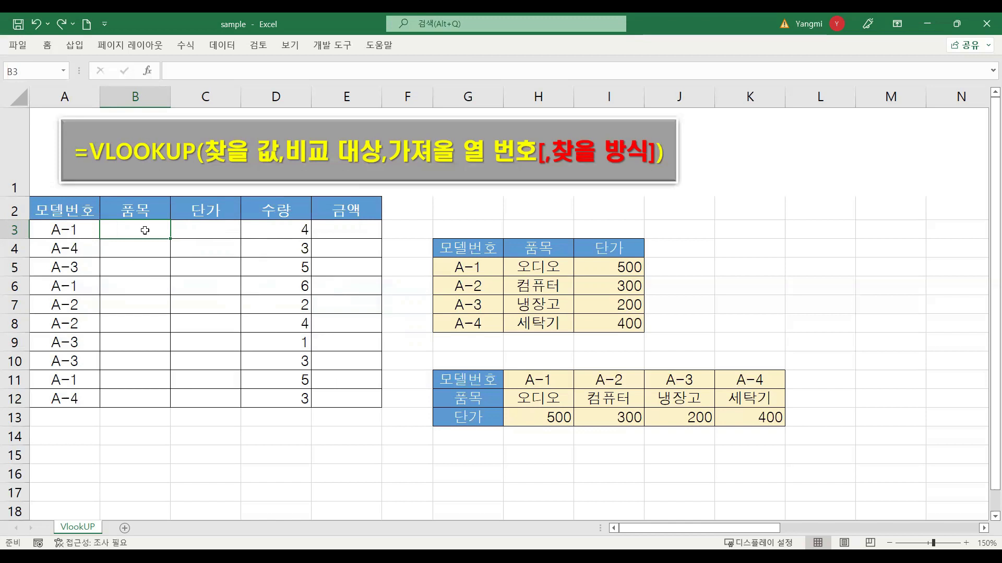
# Start a VLOOKUP formula in cell B3 with A3 as the lookup value, ready for the table argument
pyautogui.write('=')
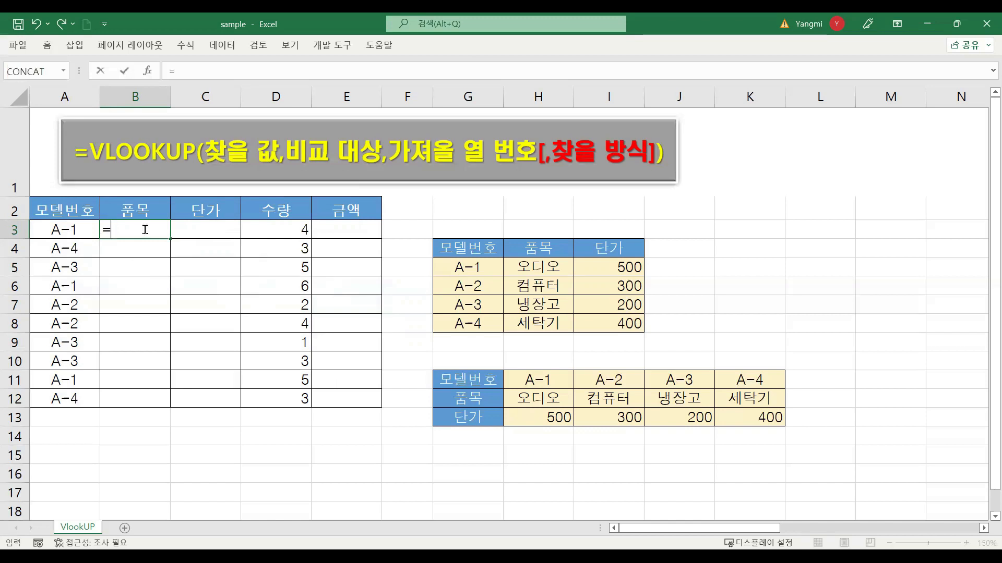
pyautogui.write('v')
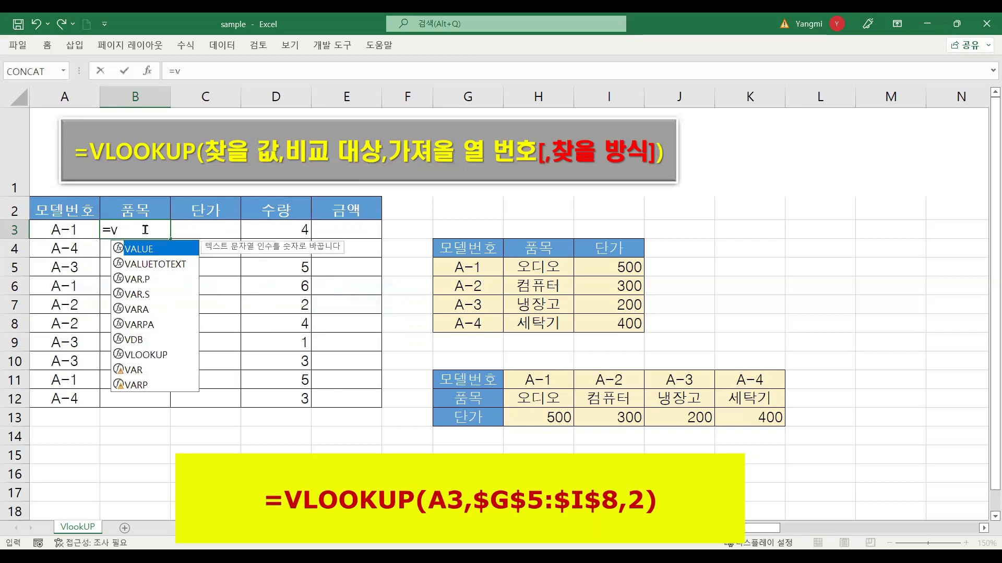
pyautogui.click(161, 358)
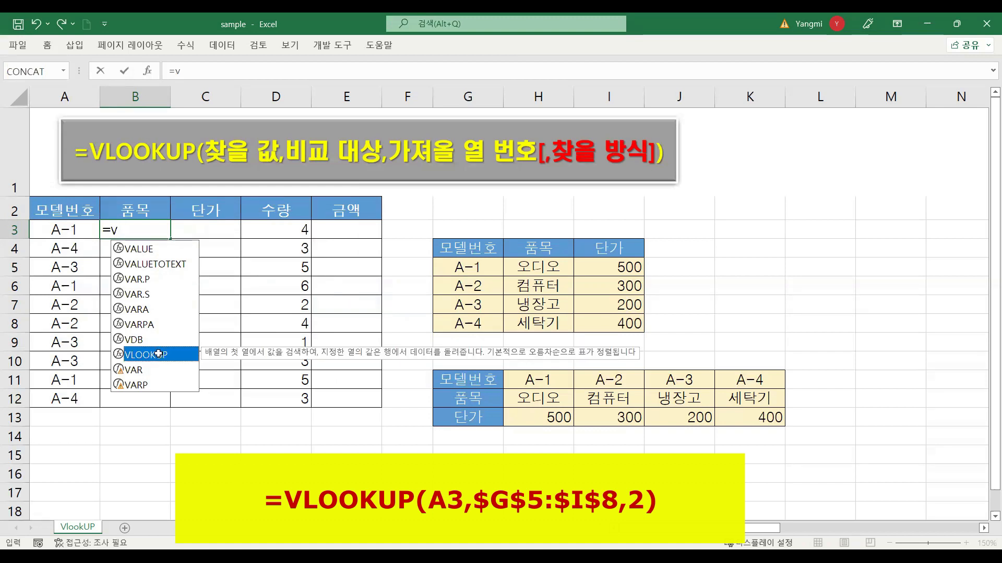
pyautogui.doubleClick(161, 358)
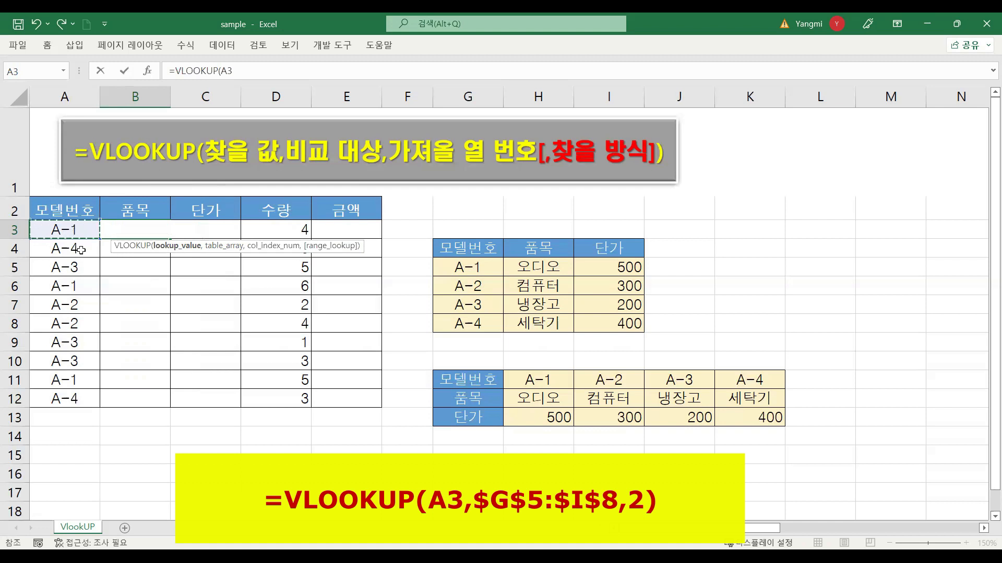
pyautogui.click(81, 250)
pyautogui.click(82, 270)
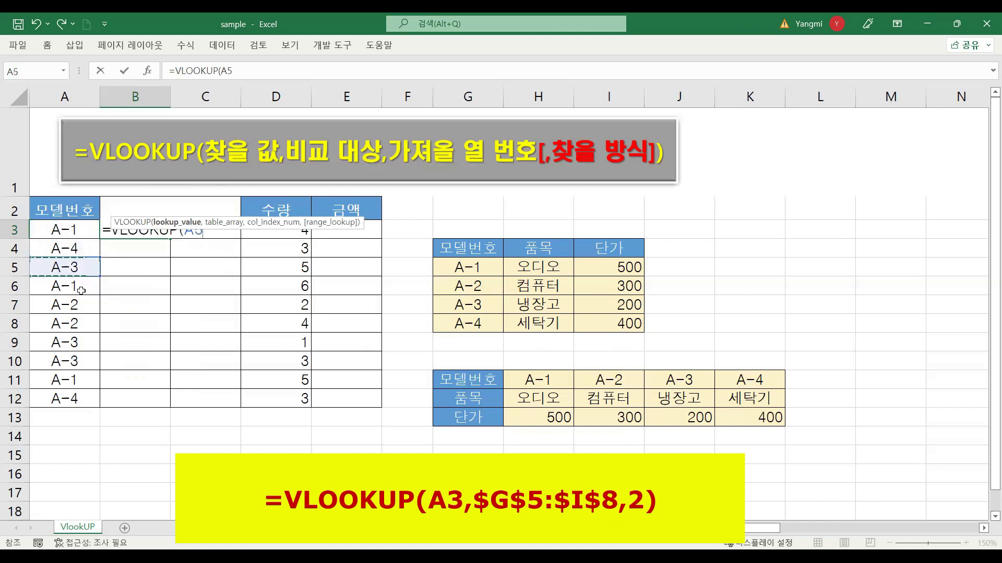
pyautogui.click(81, 288)
pyautogui.click(79, 311)
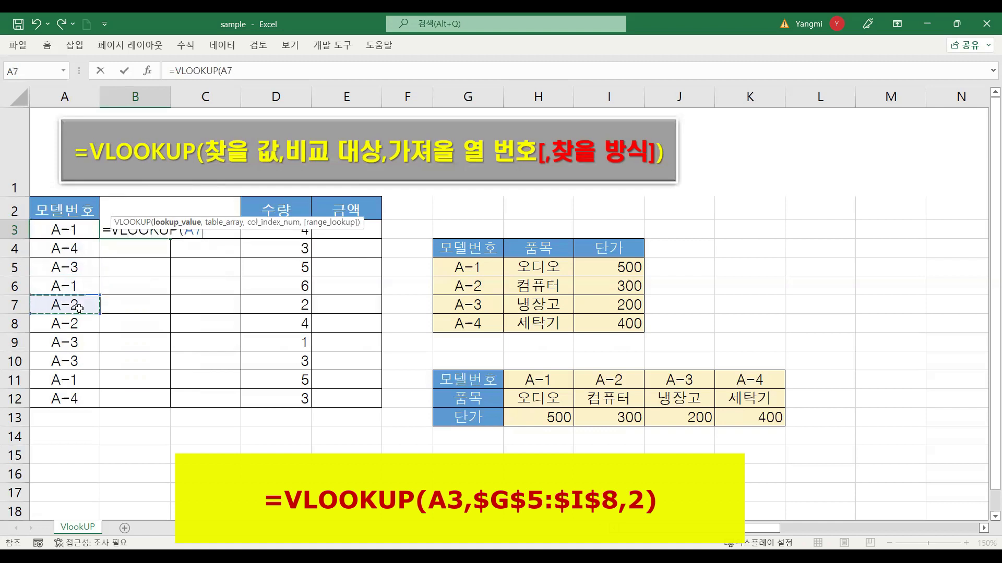
pyautogui.click(82, 235)
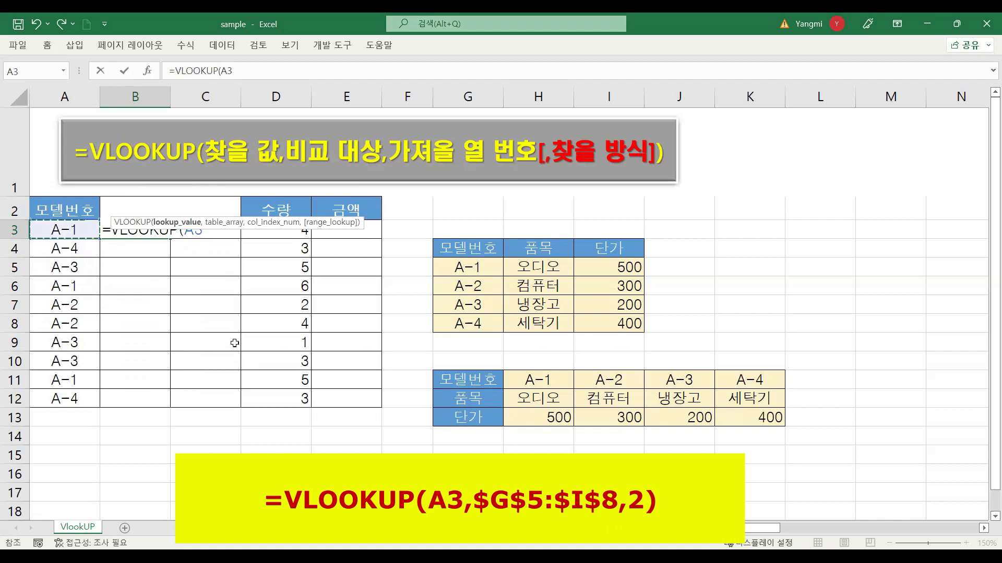
pyautogui.write(',')
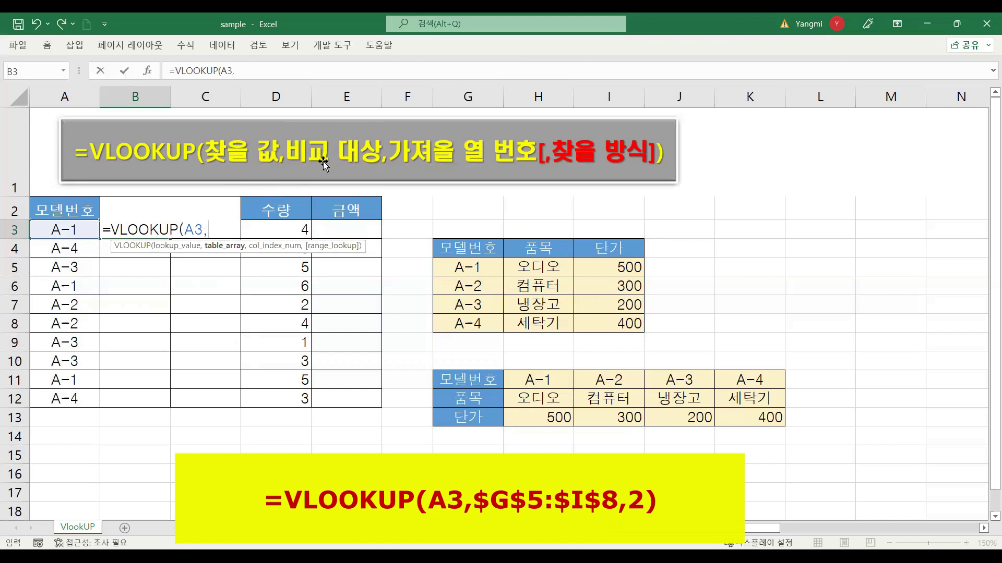
# Set the table array of the VLOOKUP formula in B3 to G5:I8, excluding the header row
pyautogui.click(499, 273)
pyautogui.moveTo(505, 274); pyautogui.dragTo(603, 320)
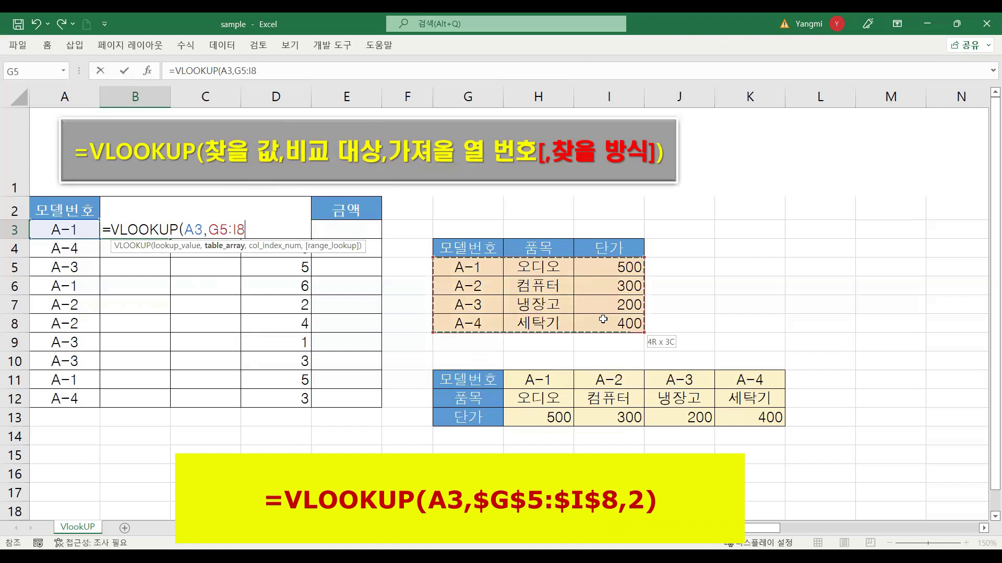
pyautogui.moveTo(478, 267); pyautogui.dragTo(486, 321)
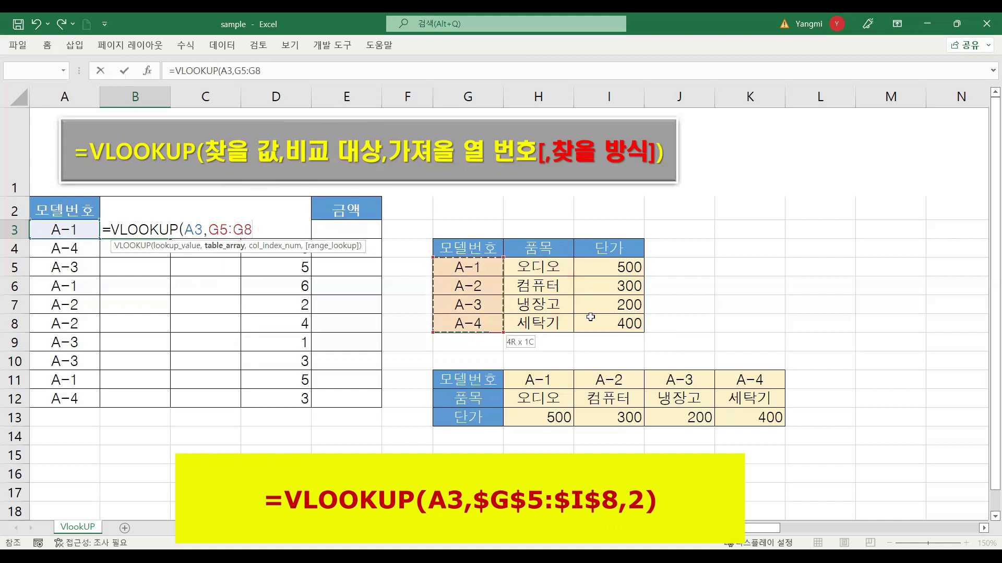
pyautogui.moveTo(590, 317); pyautogui.dragTo(590, 316)
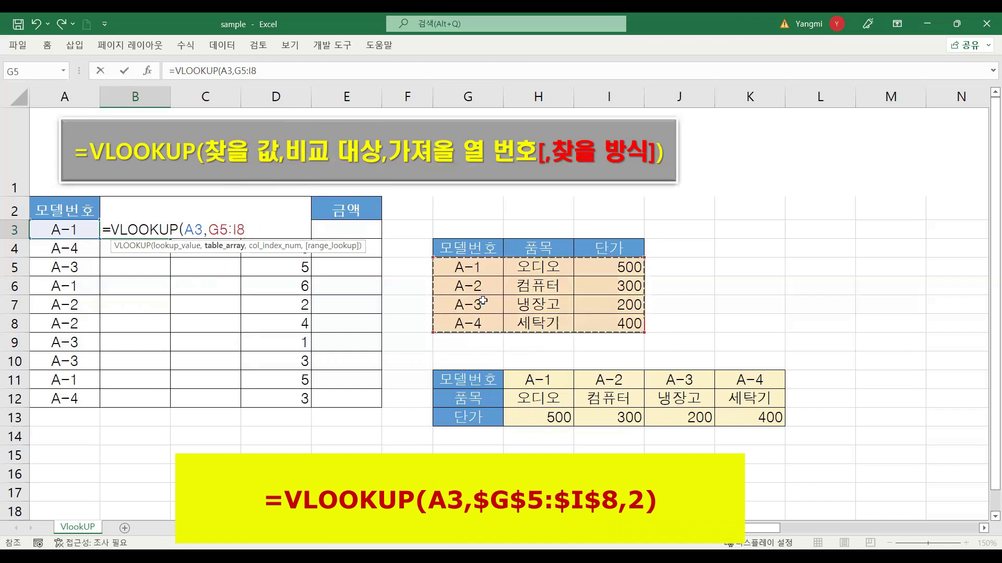
pyautogui.click(462, 280)
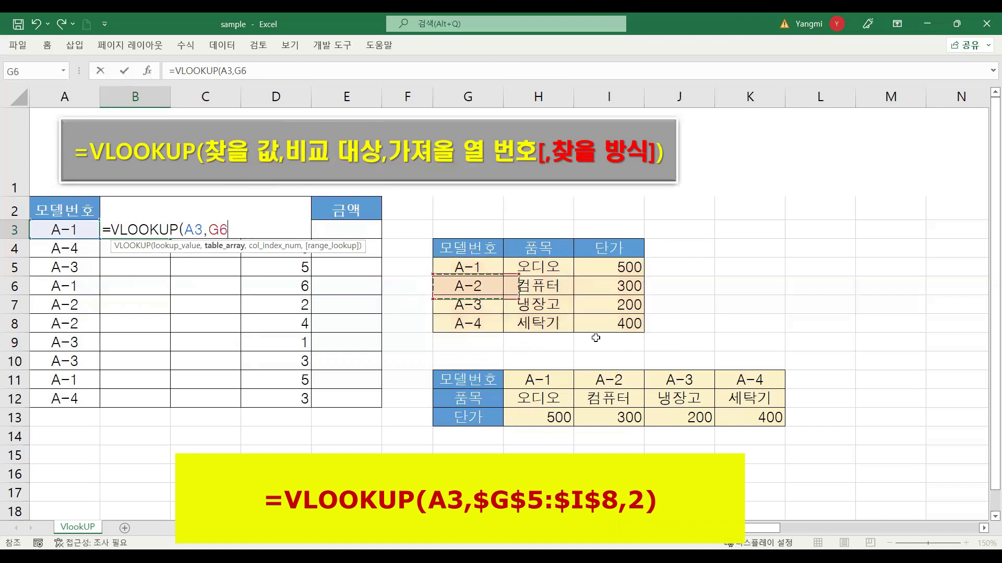
pyautogui.press('Down')
pyautogui.moveTo(576, 345); pyautogui.dragTo(605, 359)
pyautogui.moveTo(467, 268); pyautogui.dragTo(515, 280)
pyautogui.moveTo(609, 320); pyautogui.dragTo(608, 319)
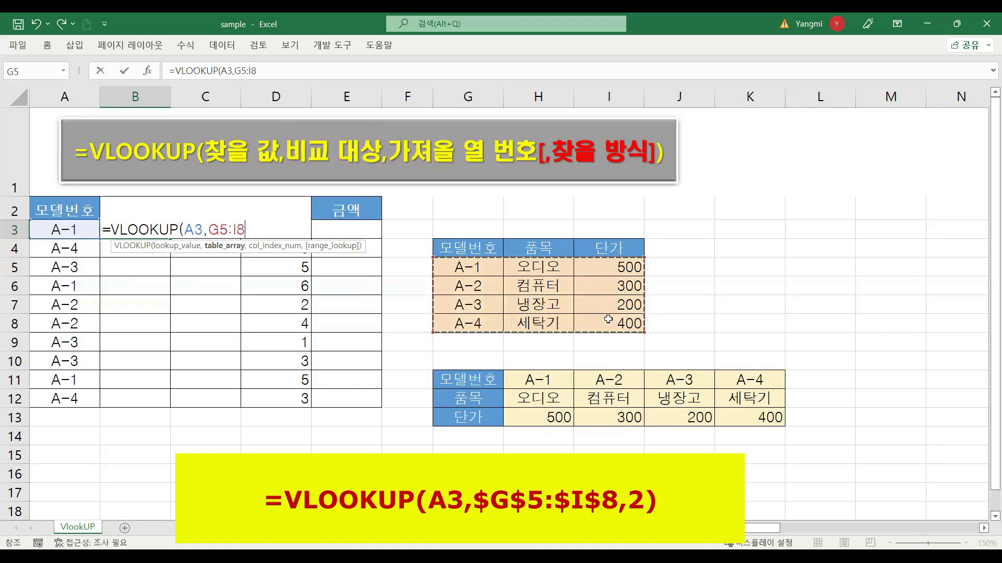
# Complete the formula in B3 as =VLOOKUP(A3,$G$5:$I$8,2) with an absolute table range and fill it down to B12
pyautogui.press('F4')
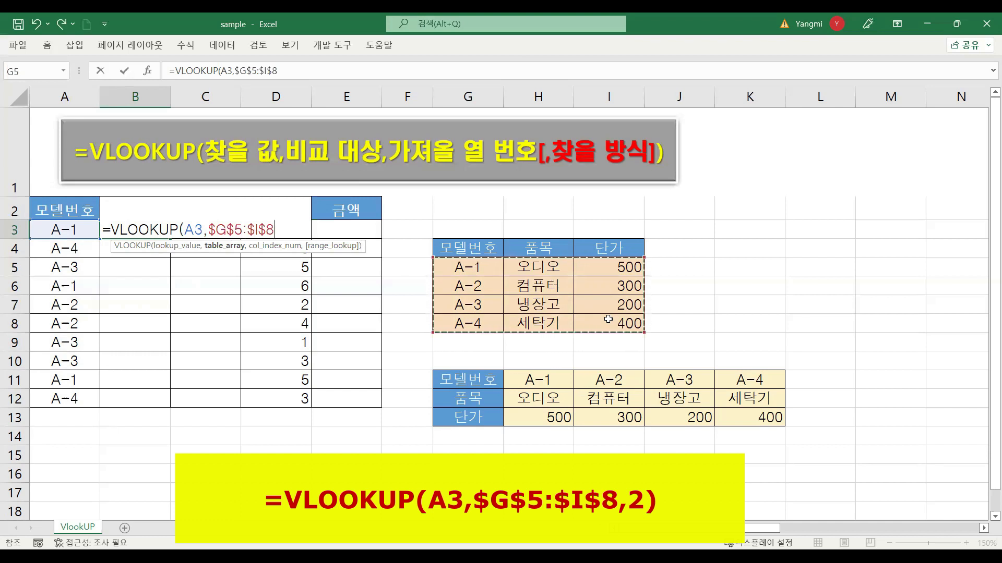
pyautogui.write(',')
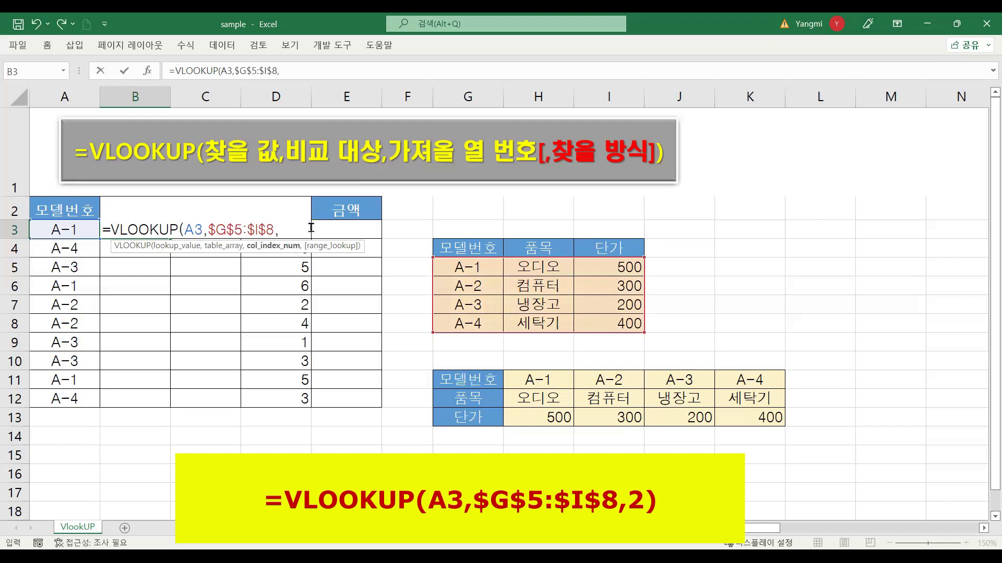
pyautogui.write('2')
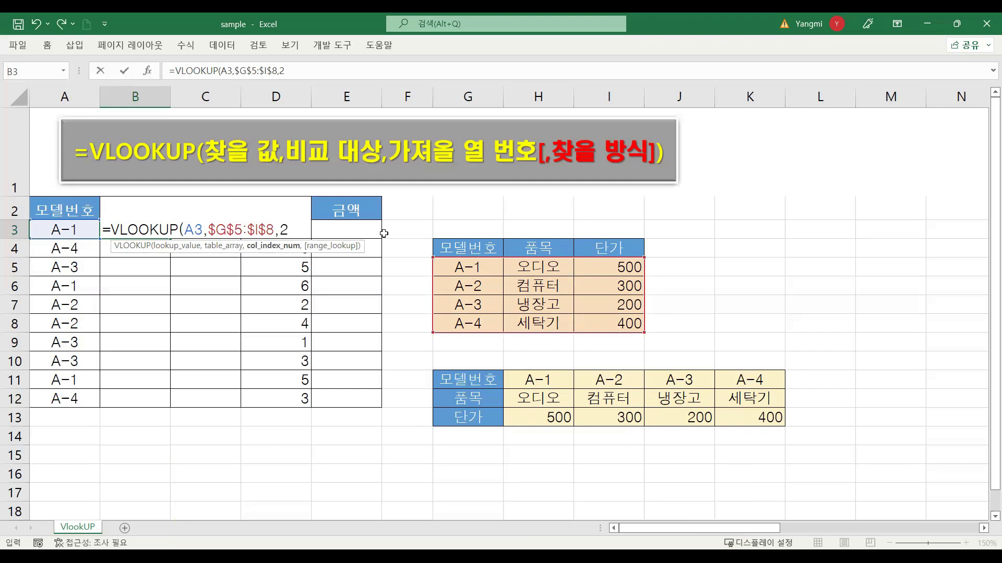
pyautogui.hotkey('ctrl', 'Return')
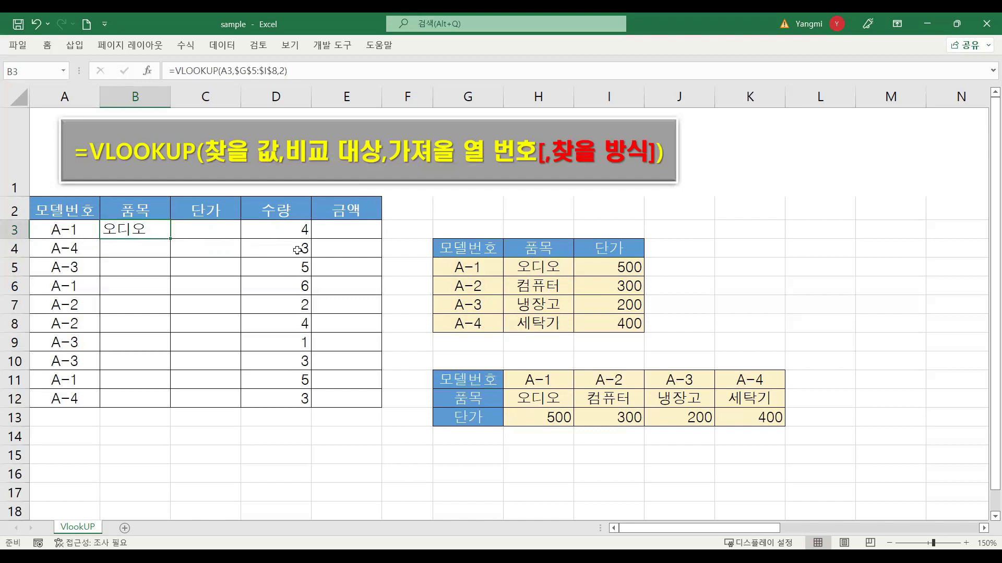
pyautogui.doubleClick(171, 237)
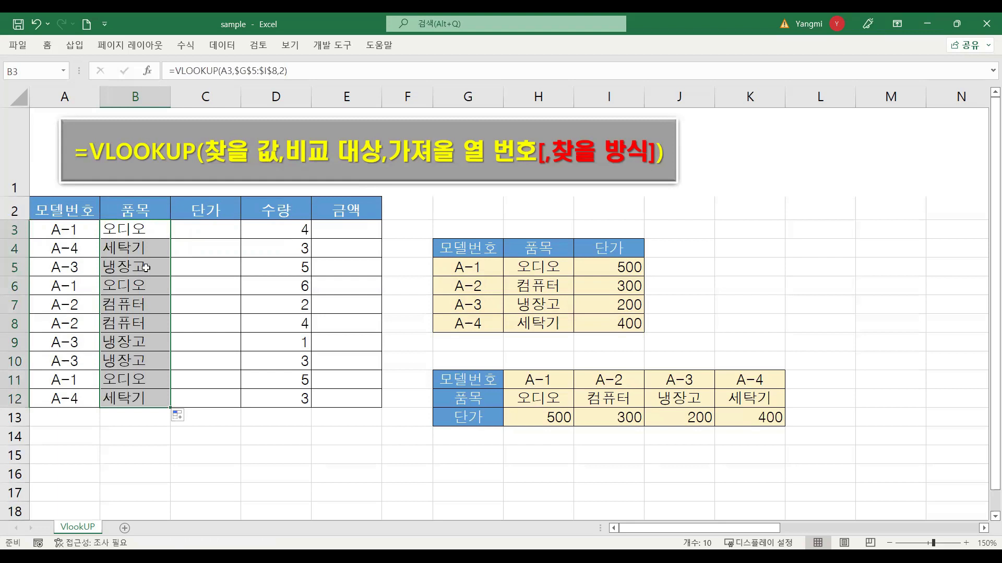
# Inspect the copied VLOOKUP formula in B5 and the cell ranges it references for the A-3 row
pyautogui.click(73, 267)
pyautogui.click(126, 266)
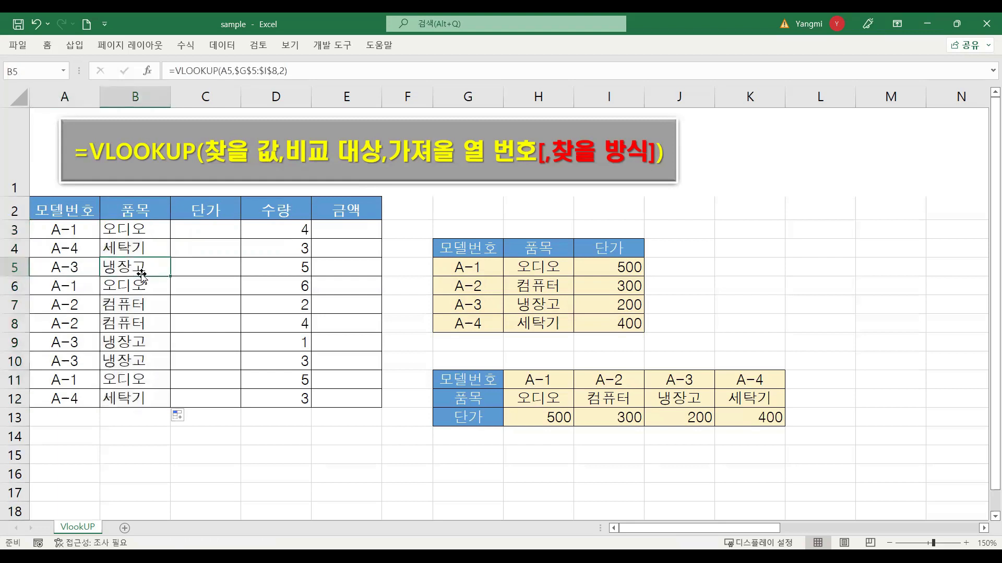
pyautogui.doubleClick(144, 269)
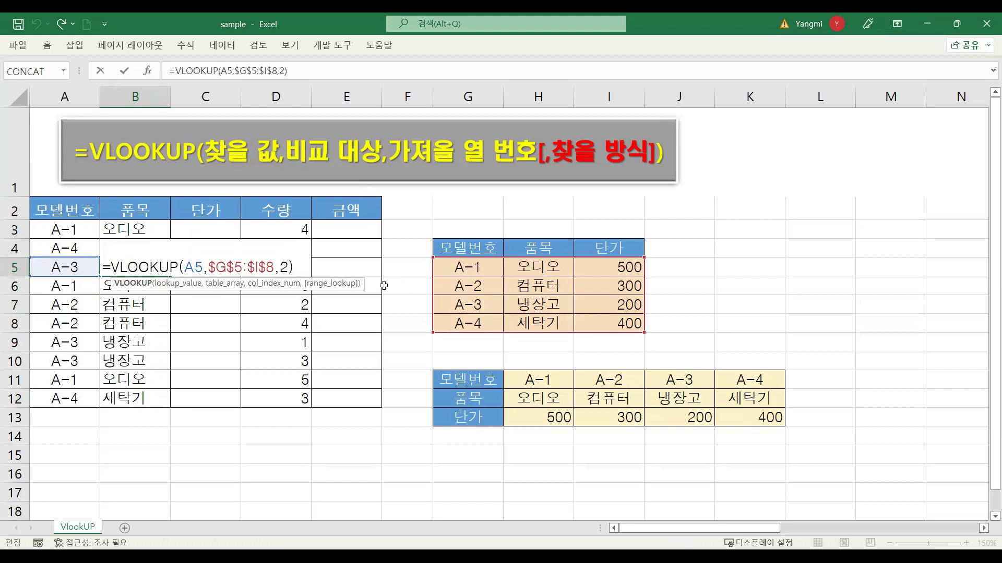
pyautogui.press('Return')
pyautogui.click(166, 266)
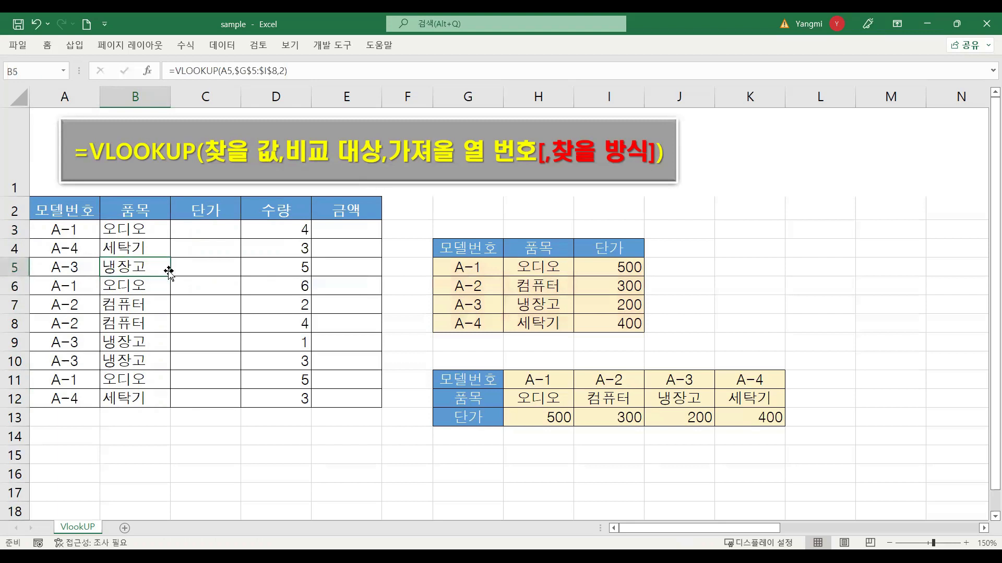
# Review the lookup value in A3 and the reference range G5:I8 for the unit price column
pyautogui.click(228, 234)
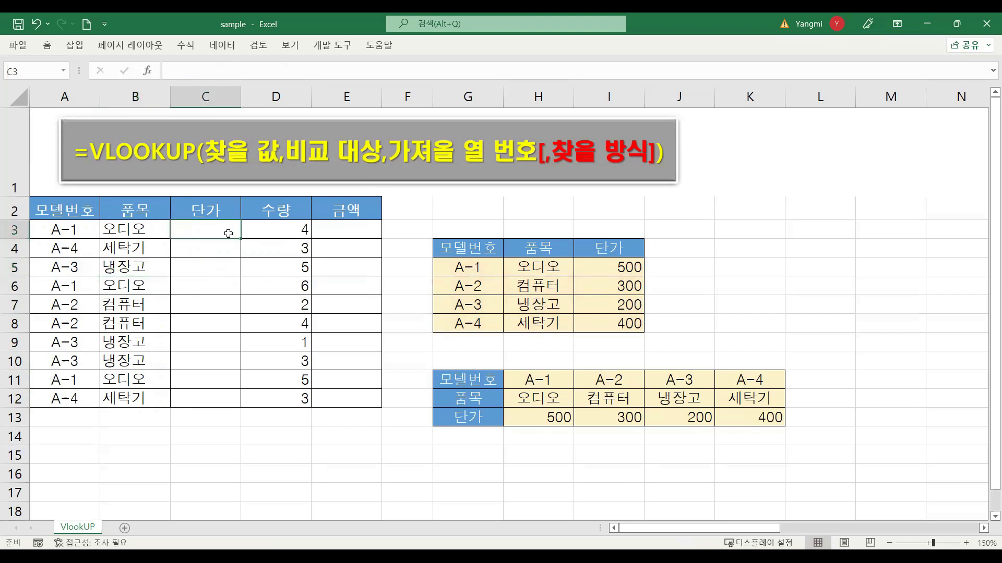
pyautogui.click(58, 235)
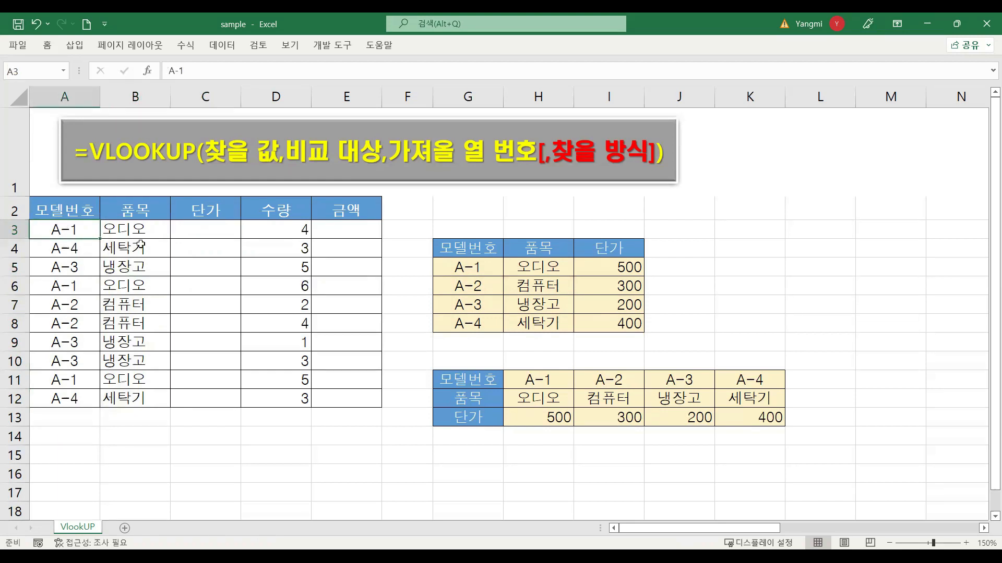
pyautogui.click(471, 268)
pyautogui.moveTo(581, 302); pyautogui.dragTo(604, 319)
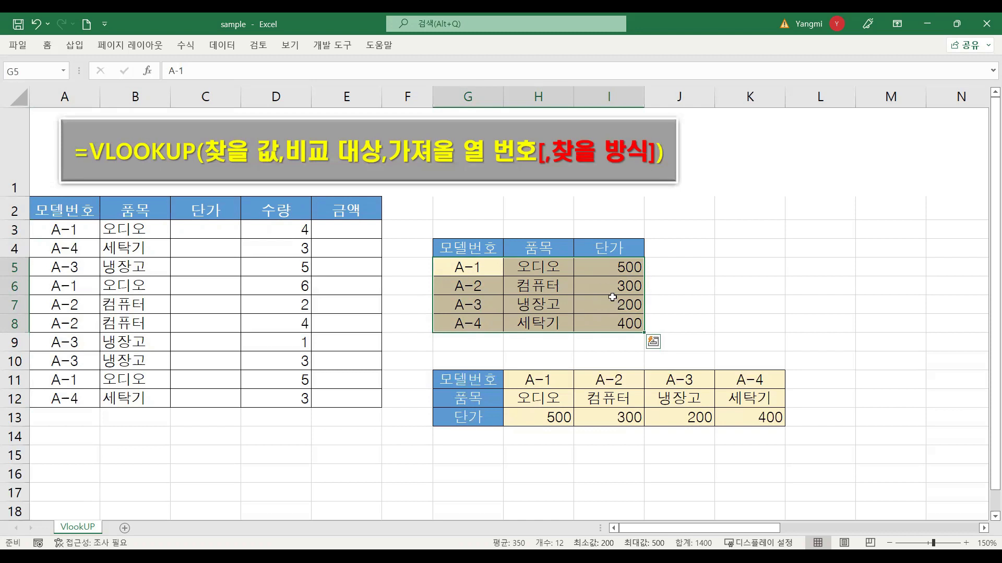
# Start a VLOOKUP formula in C3 with A3 as the lookup value, ready for the table argument
pyautogui.click(230, 231)
pyautogui.write('=')
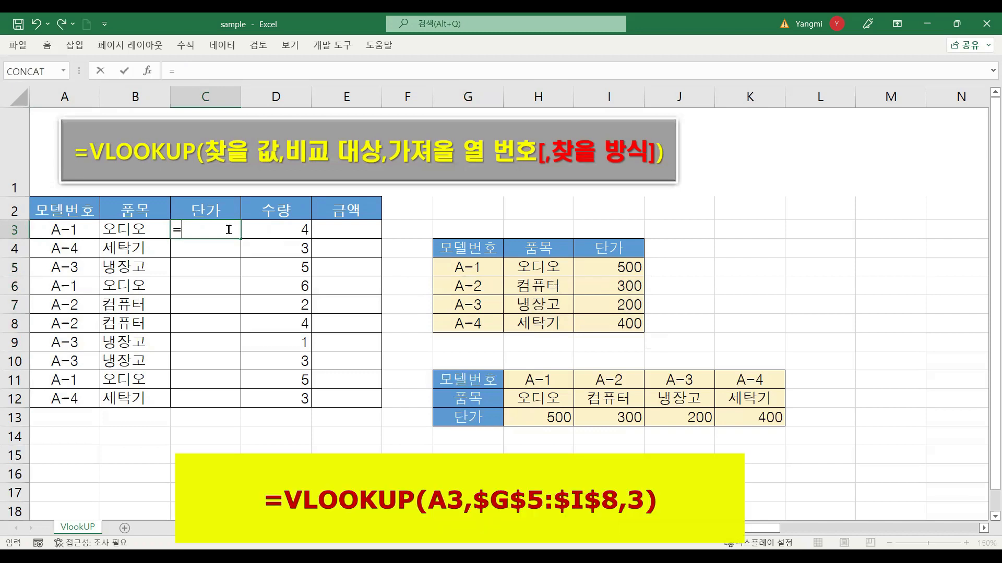
pyautogui.write('v')
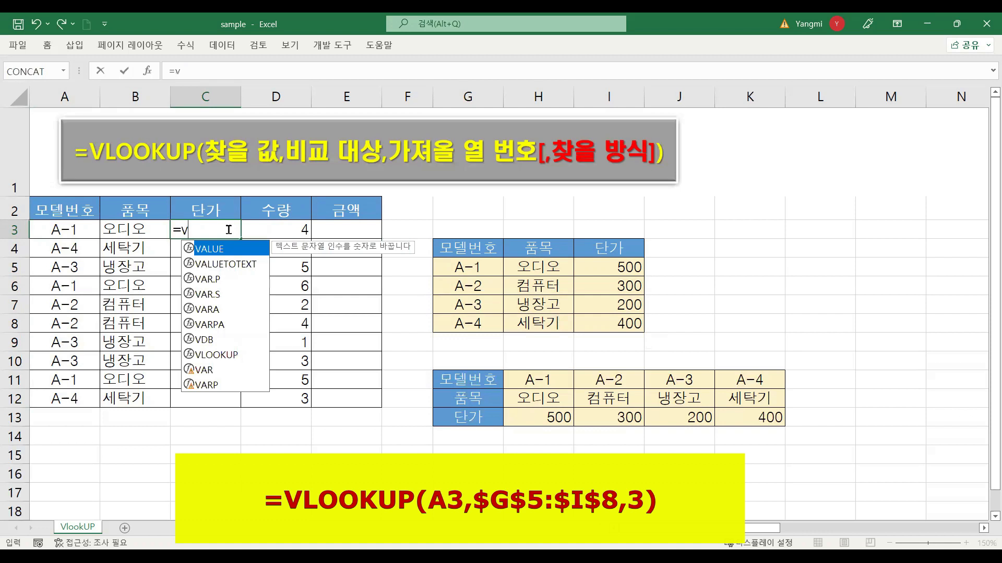
pyautogui.doubleClick(232, 356)
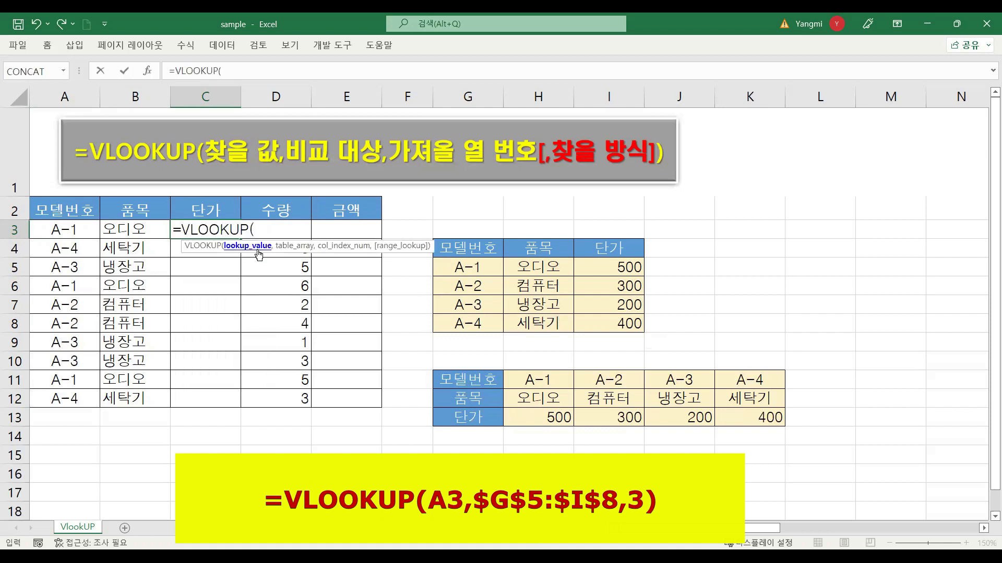
pyautogui.click(63, 233)
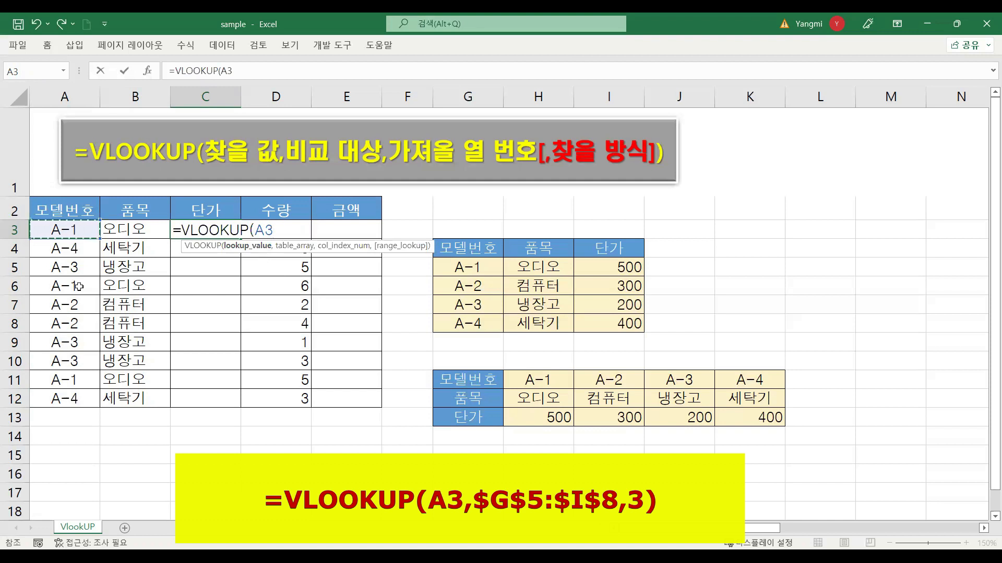
pyautogui.write(',')
# Finish the C3 formula with the absolute table array $G$5:$I$8 and column number 3
pyautogui.click(469, 267)
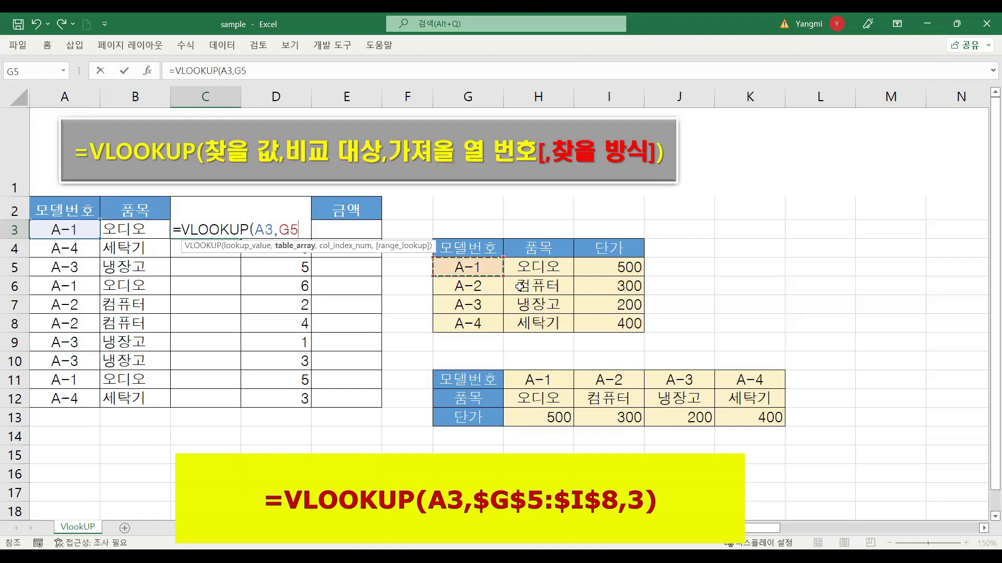
pyautogui.keyDown('shift'); pyautogui.click(610, 320); pyautogui.keyUp('shift')
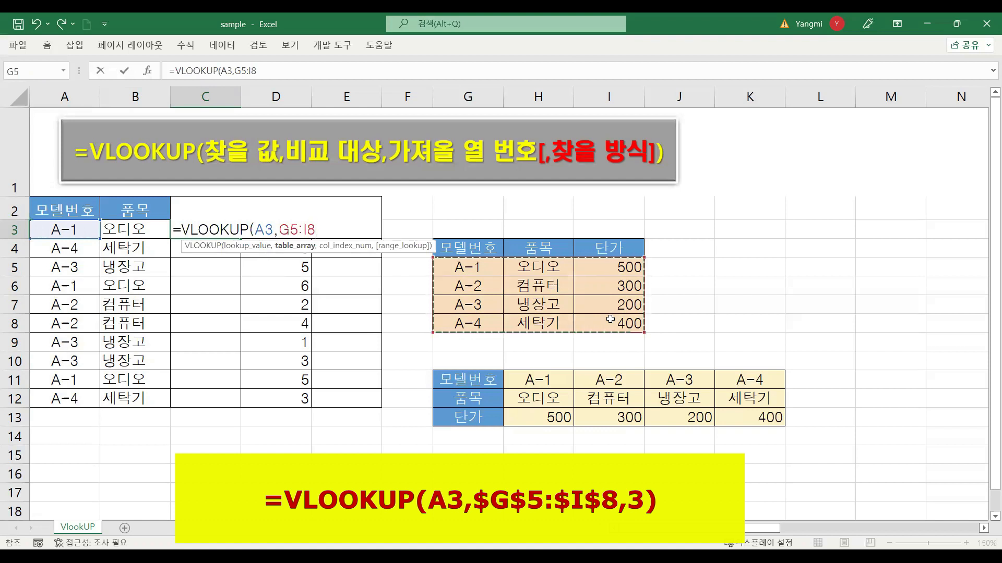
pyautogui.press('F4')
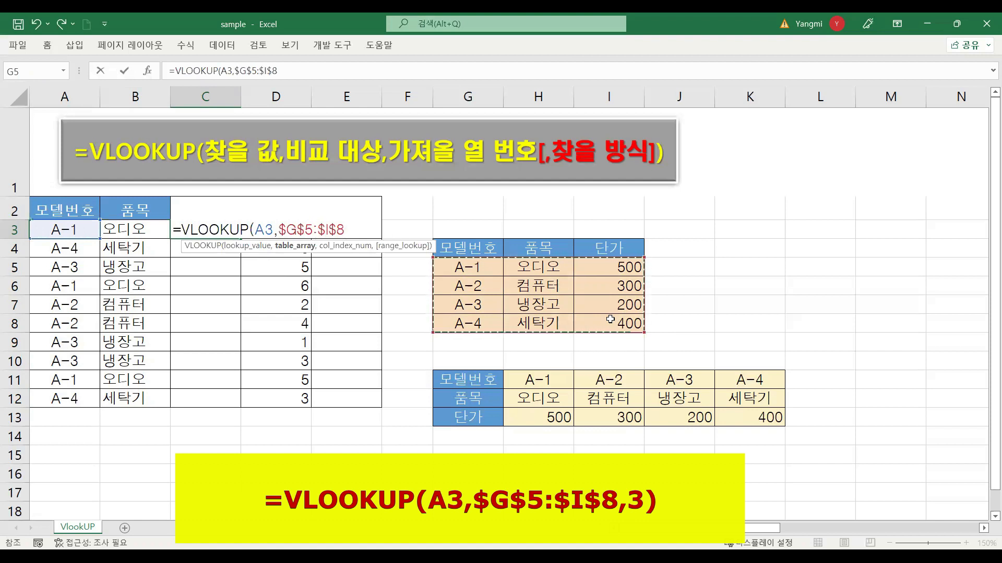
pyautogui.write(',')
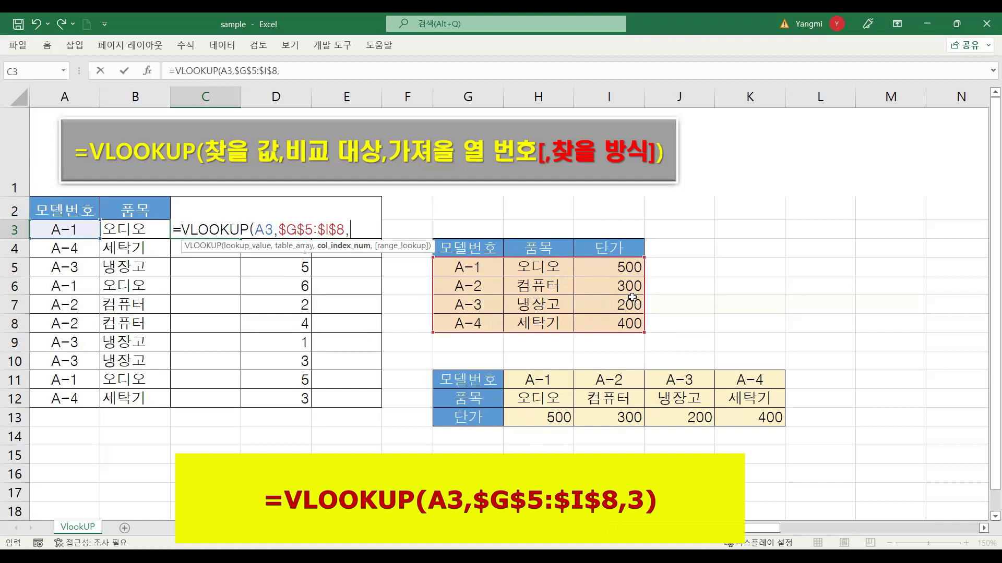
pyautogui.write('3')
pyautogui.press('Return')
# Compare the item and unit price in B3 and C3 with the A-1 row of the reference table
pyautogui.click(156, 230)
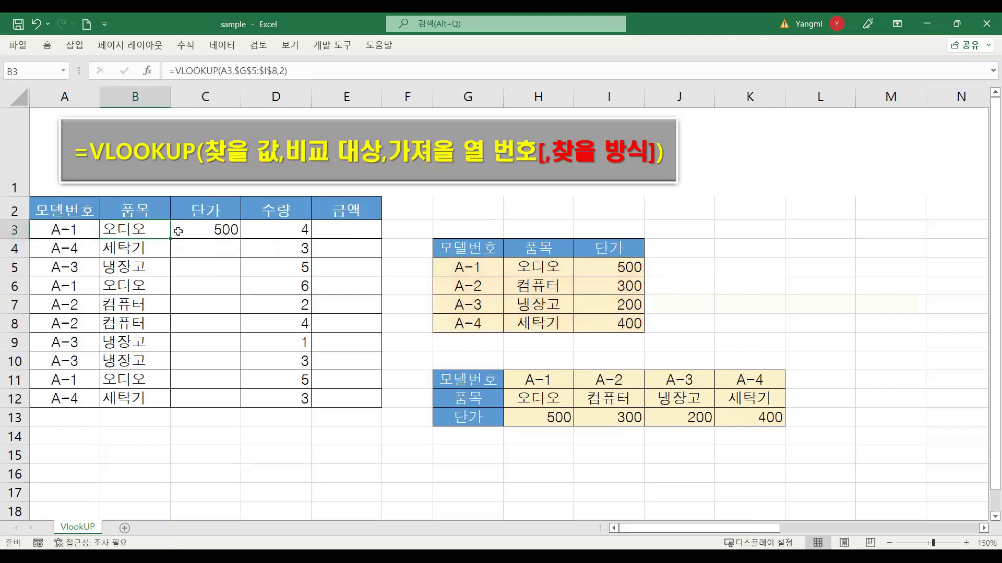
pyautogui.click(209, 231)
pyautogui.click(537, 267)
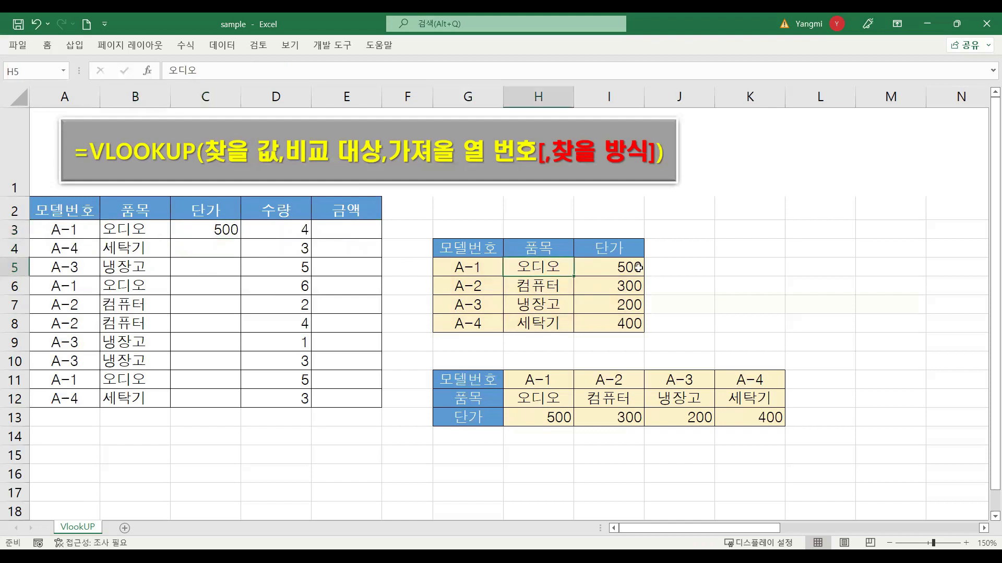
pyautogui.click(637, 268)
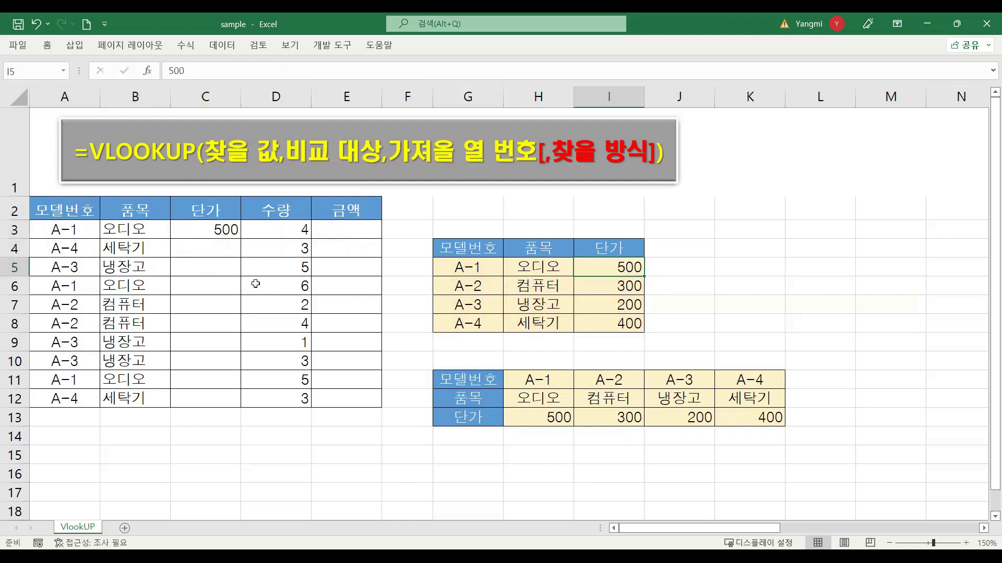
# Fill the unit price VLOOKUP formula from C3 down to C12 and check the copied formula in C5
pyautogui.click(226, 230)
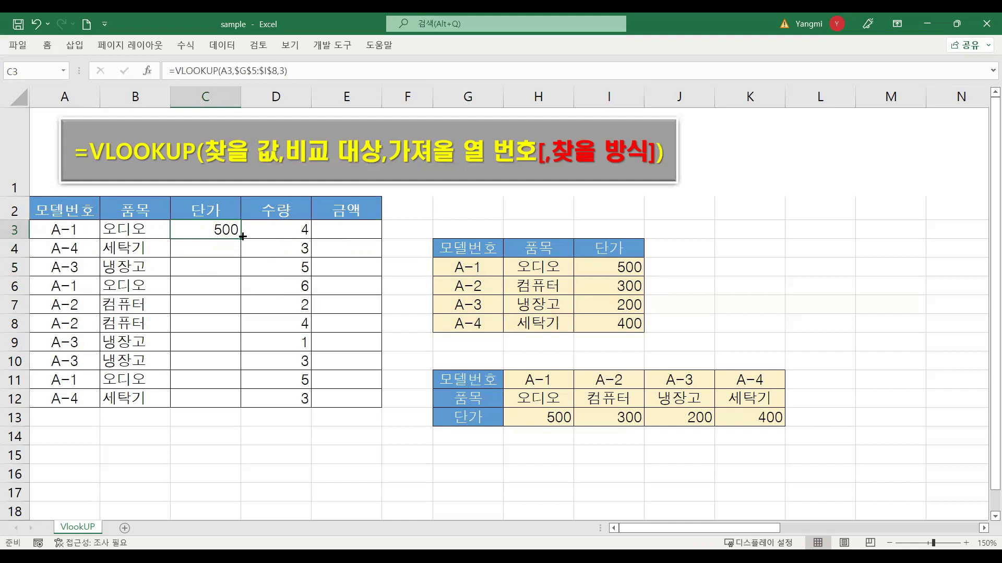
pyautogui.doubleClick(242, 236)
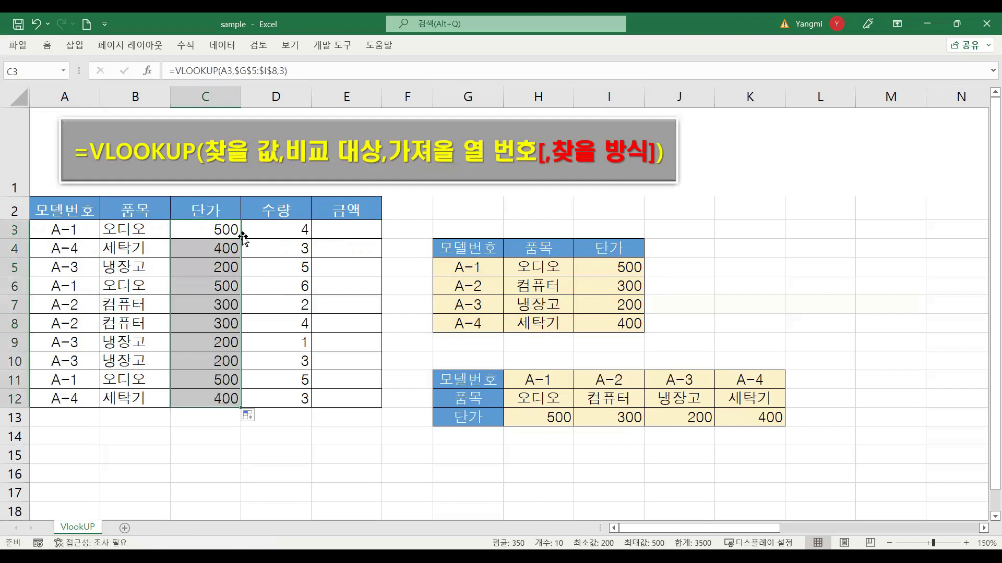
pyautogui.click(222, 272)
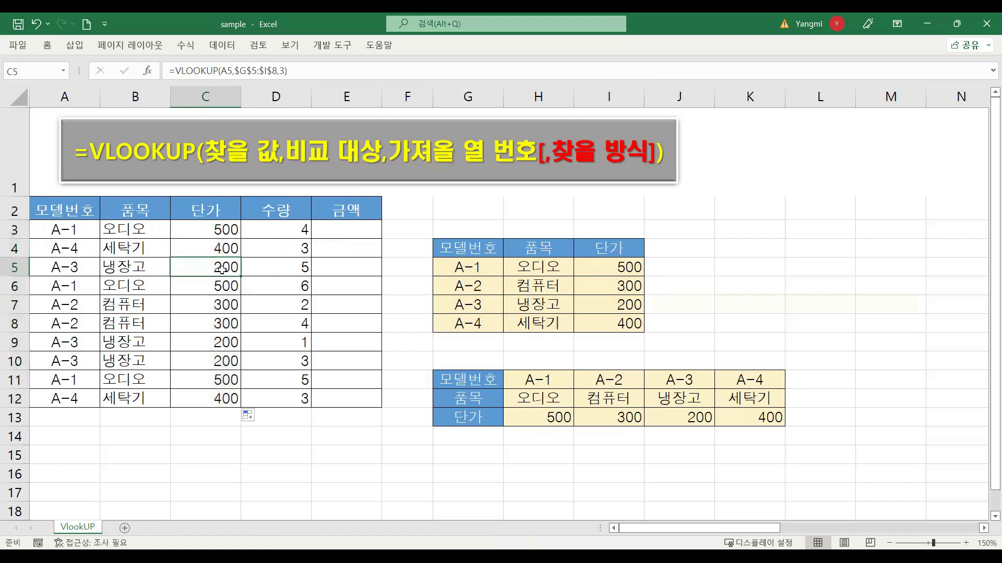
# Clear all model numbers from A3:A12 in the order table
pyautogui.moveTo(85, 230); pyautogui.dragTo(85, 399)
pyautogui.press('Delete')
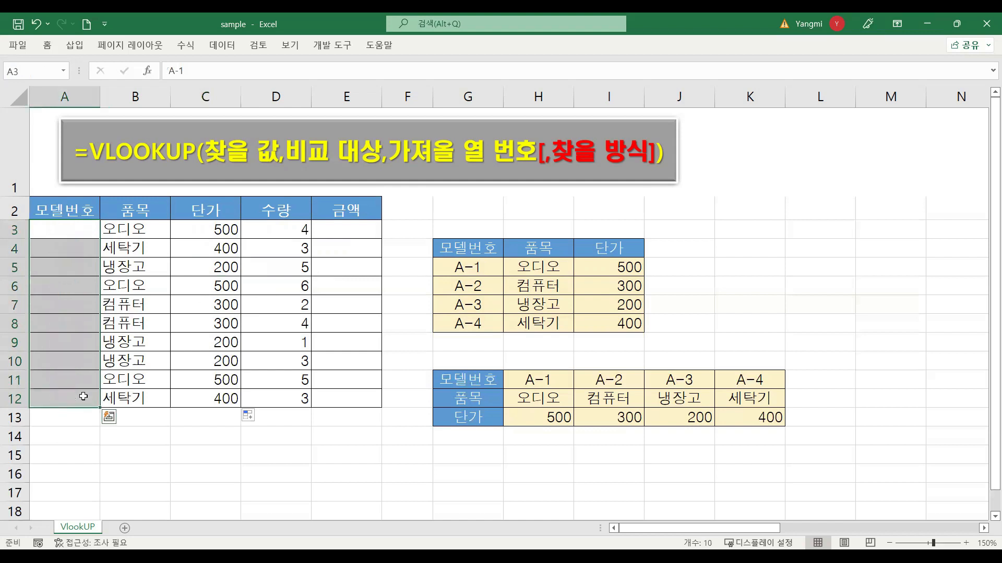
# Change the reference table's model numbers in G5:G8 to A-10, A-20, A-30 and A-40
pyautogui.click(488, 268)
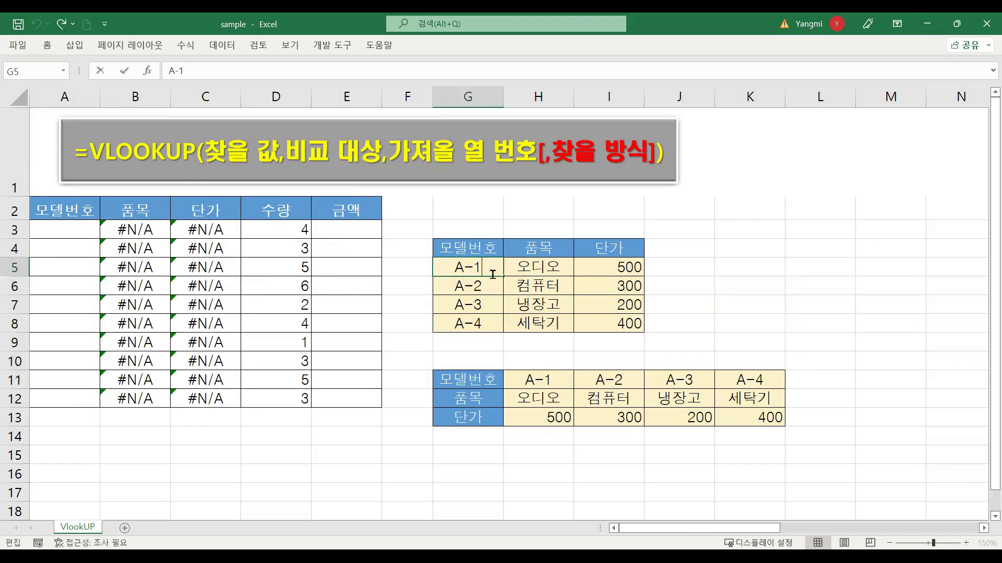
pyautogui.write('0')
pyautogui.doubleClick(493, 286)
pyautogui.write('0')
pyautogui.press('Return')
pyautogui.doubleClick(492, 304)
pyautogui.write('0')
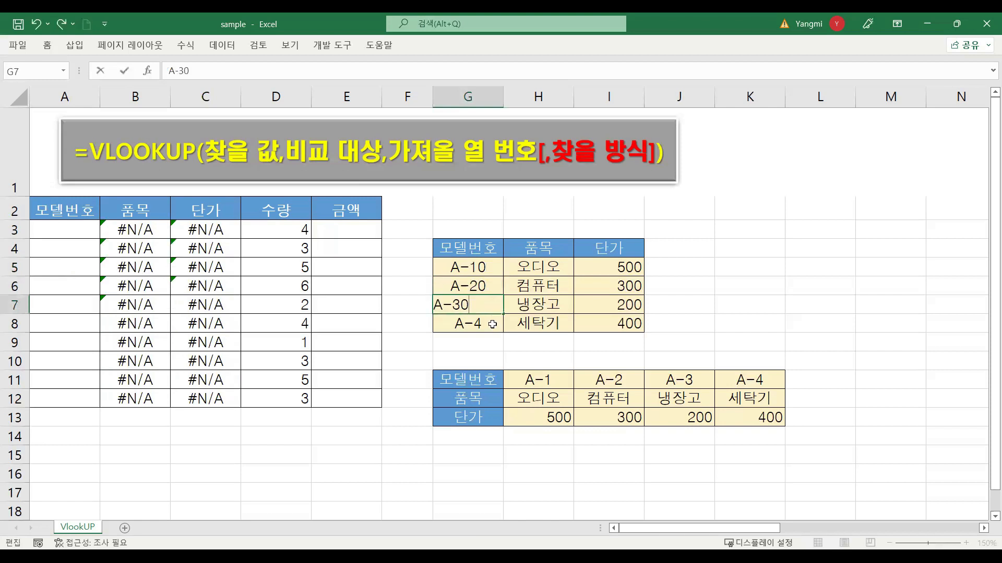
pyautogui.press('Return')
pyautogui.doubleClick(490, 323)
pyautogui.write('0')
pyautogui.press('Return')
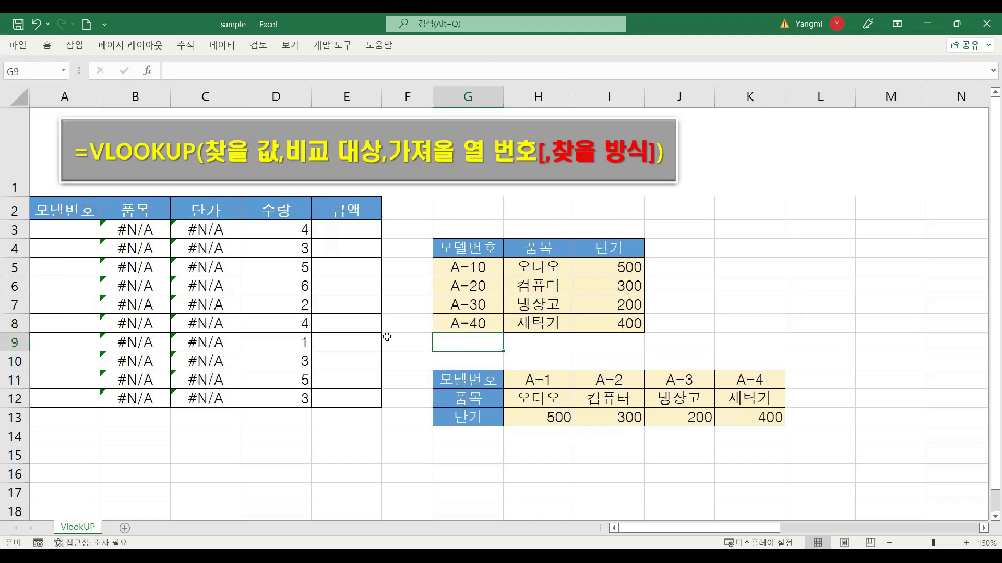
# Enter the model number A-40 in cell A3 of the order table
pyautogui.click(84, 230)
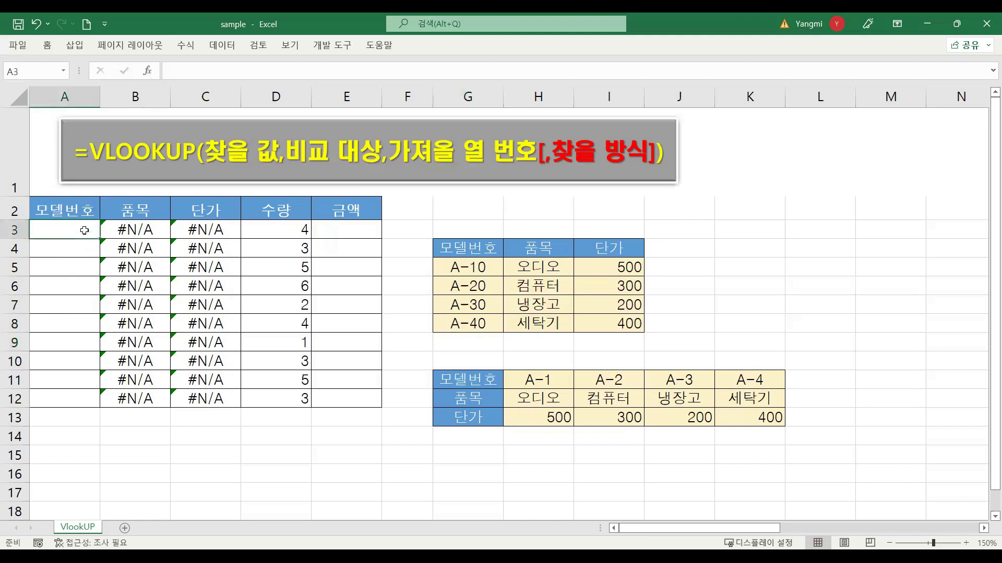
pyautogui.write('ㅁ')
pyautogui.press('Hangul')
pyautogui.press('BackSpace')
pyautogui.write('A-40')
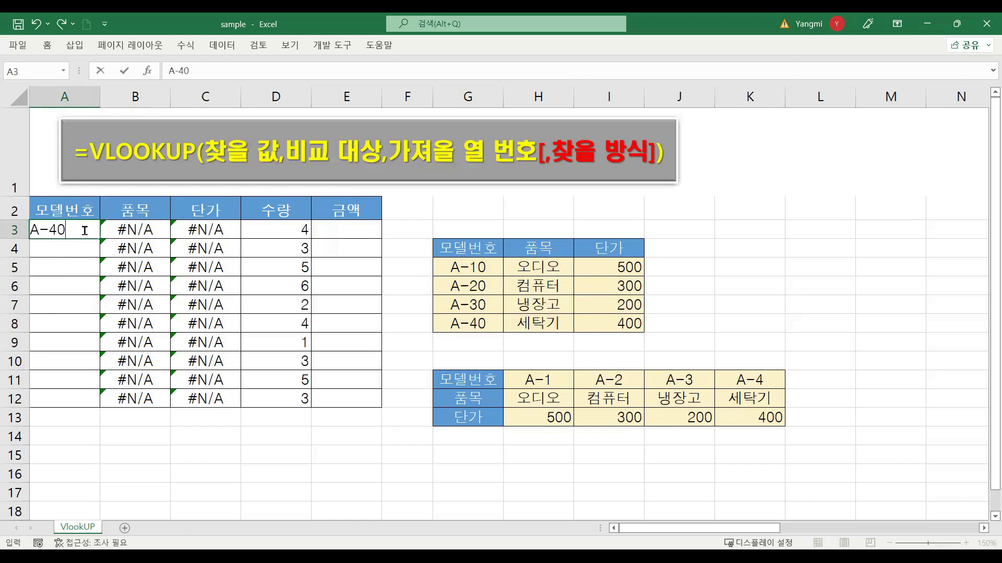
pyautogui.press('Return')
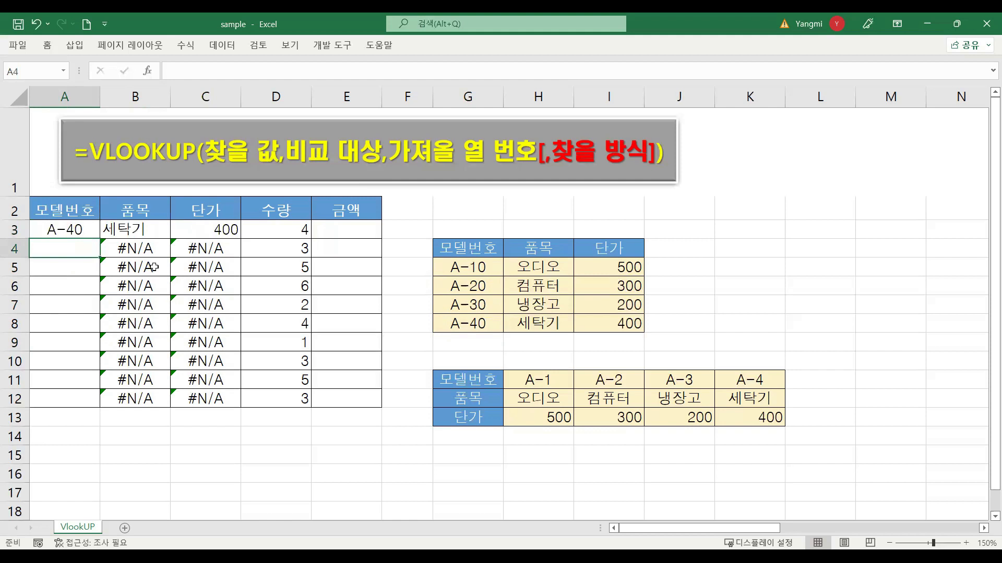
# Enter the model number A-20 in cell A4 of the order table
pyautogui.write('a')
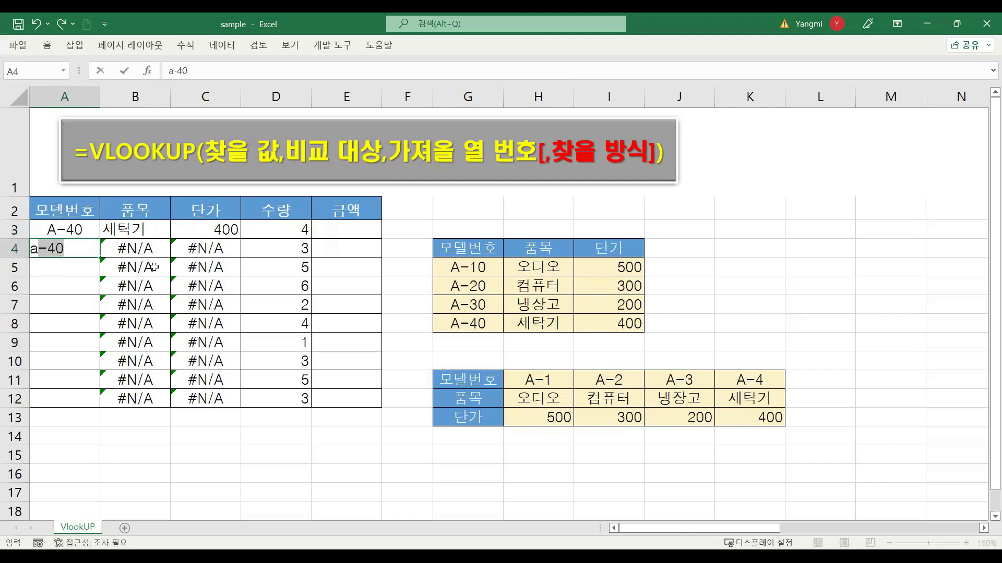
pyautogui.press('BackSpace')
pyautogui.press('BackSpace')
pyautogui.write('A-20')
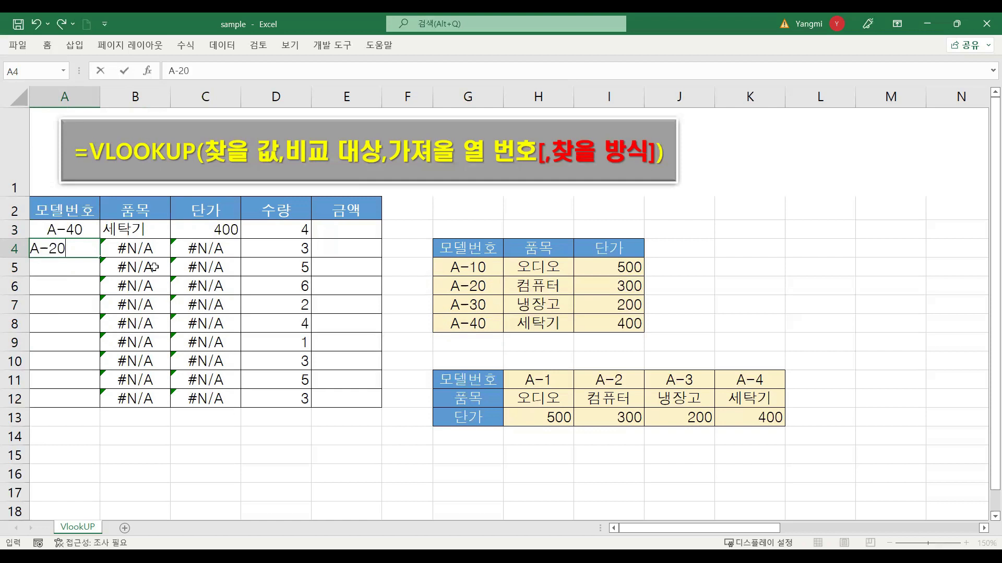
pyautogui.press('Return')
# Enter the model numbers A-15 in cell A5 and A-19 in cell A6 of the order table
pyautogui.write('A-15')
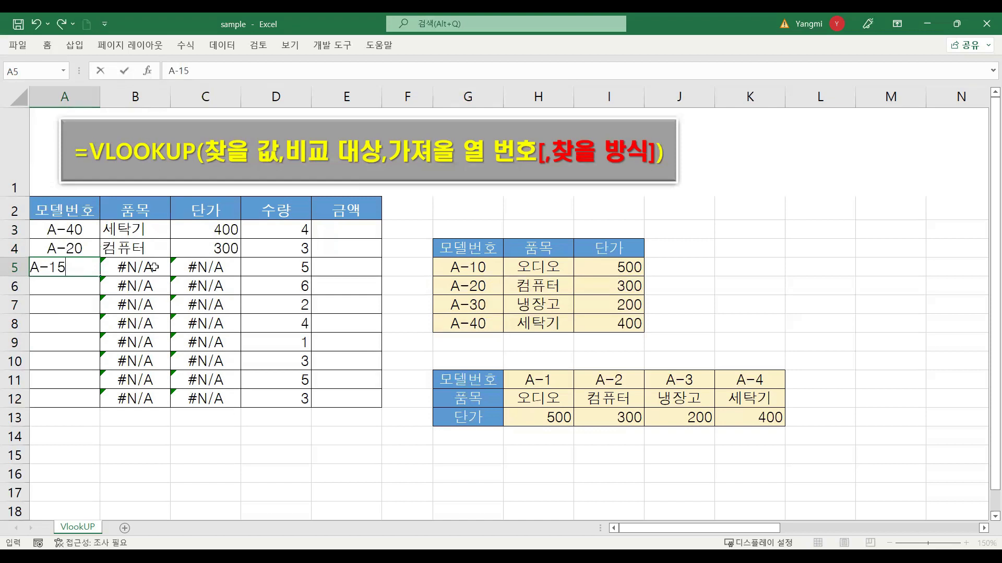
pyautogui.press('Return')
pyautogui.write('A')
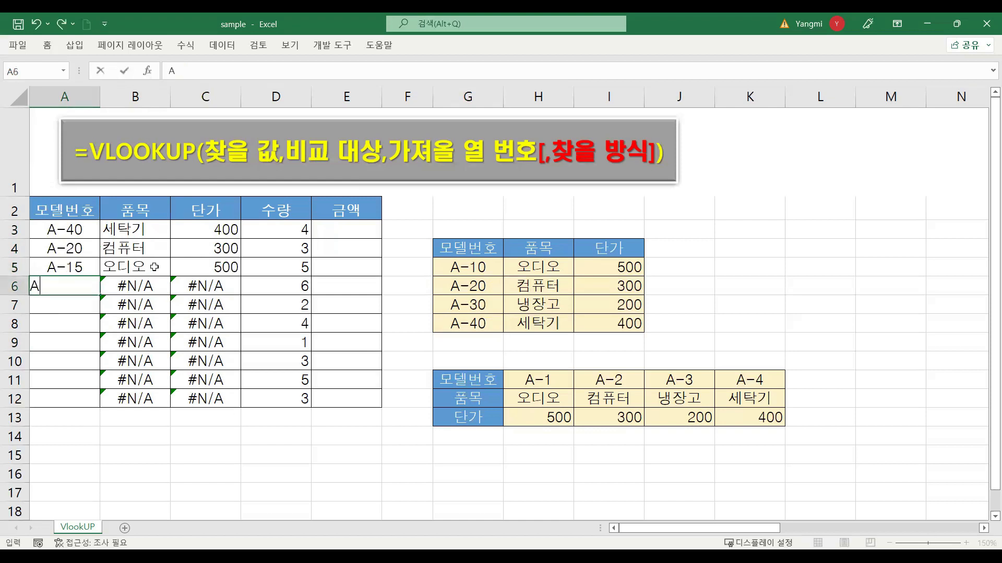
pyautogui.write('-19')
pyautogui.press('Return')
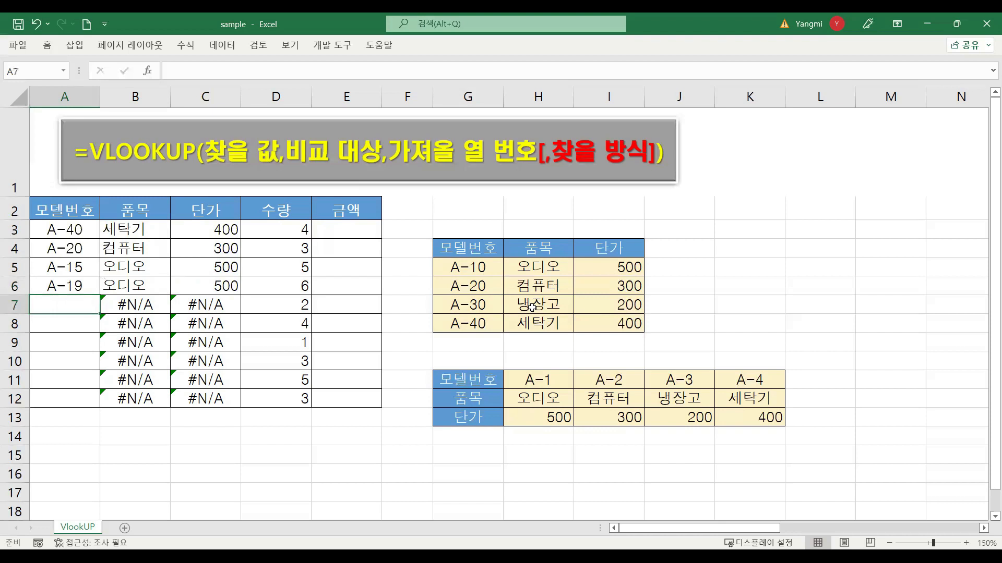
# Enter the model numbers A-30 in cell A7 and A-32 in cell A8 of the order table
pyautogui.write('a-')
pyautogui.press('BackSpace')
pyautogui.press('BackSpace')
pyautogui.write('/')
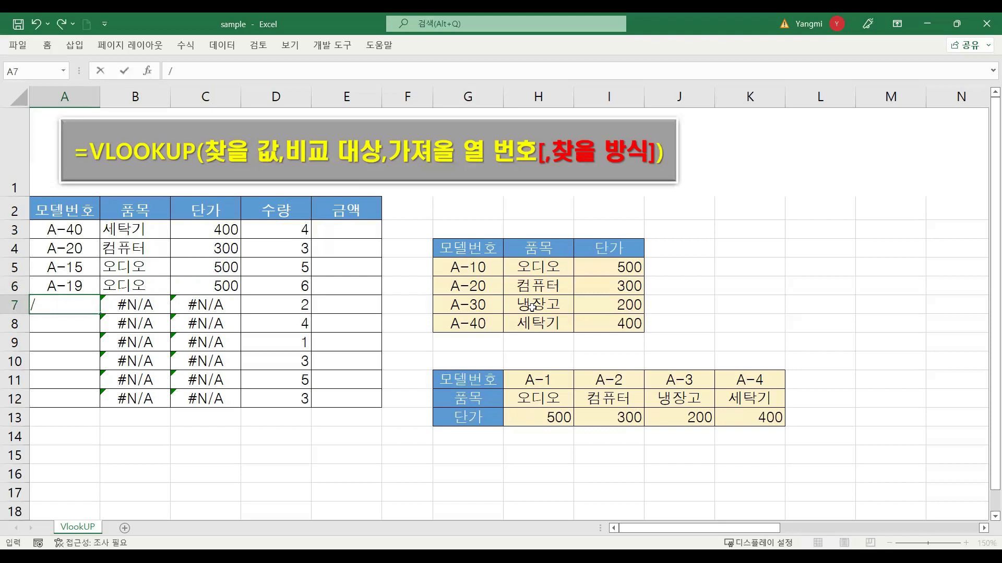
pyautogui.press('BackSpace')
pyautogui.write('A-30')
pyautogui.press('Return')
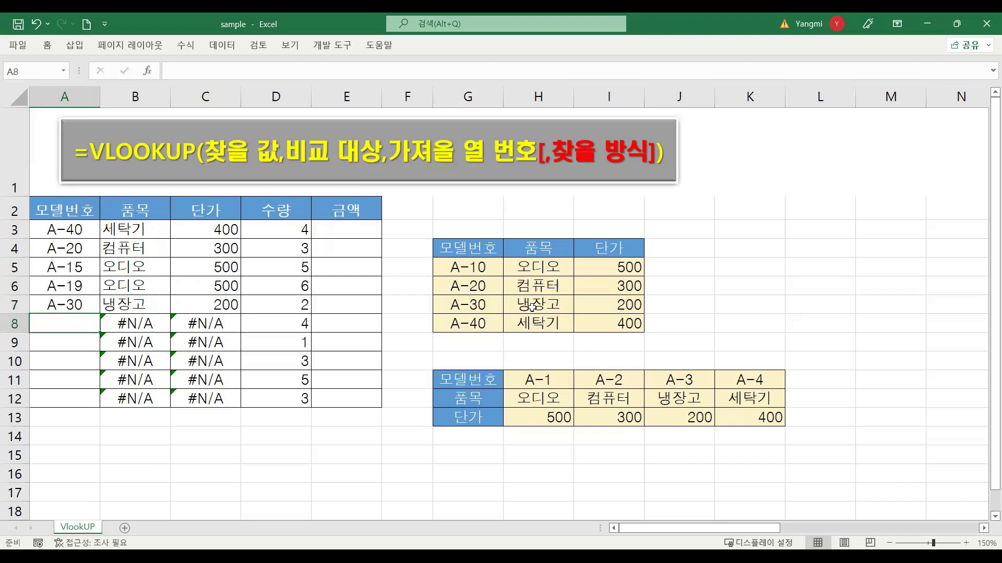
pyautogui.write('A-32')
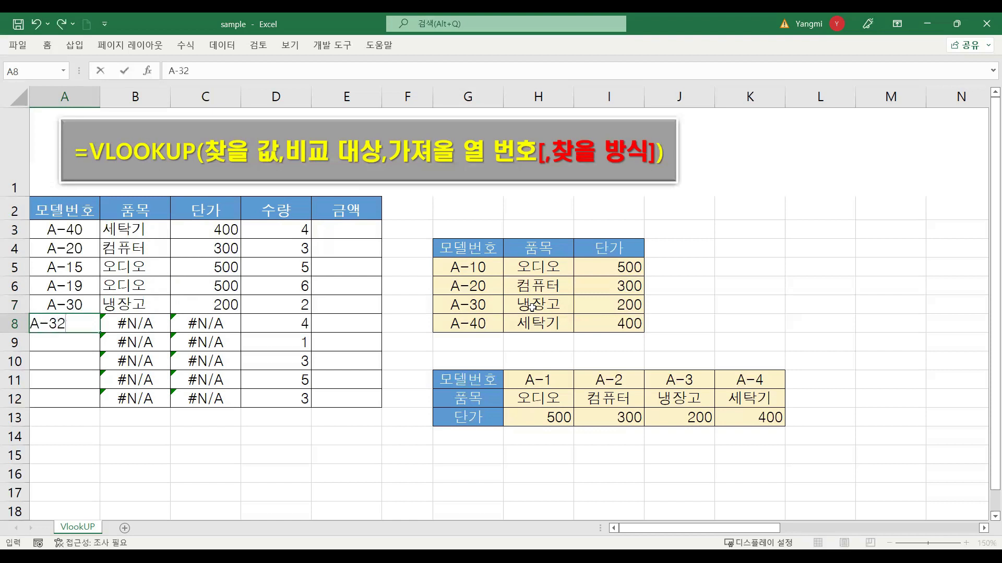
pyautogui.press('Return')
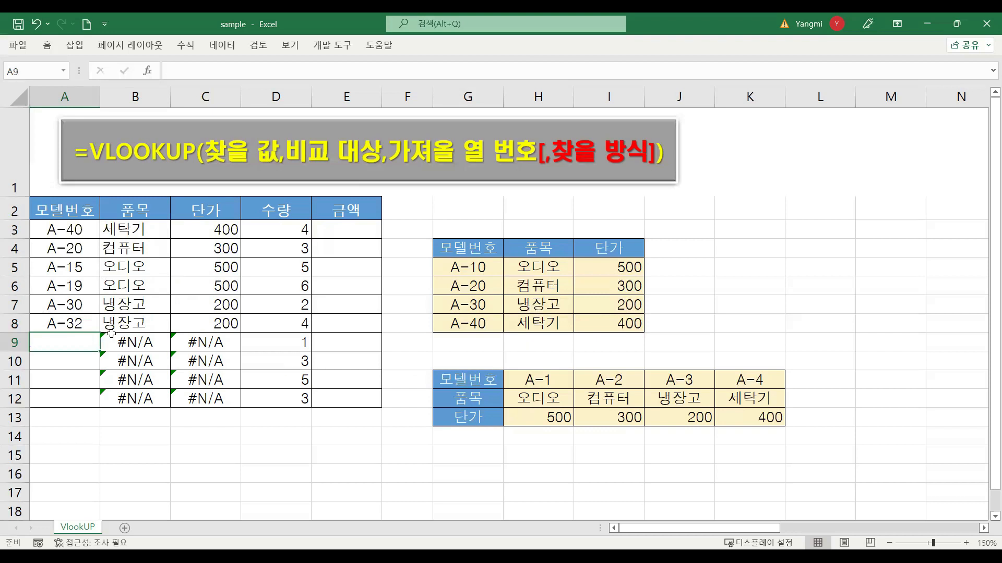
# Review the unmatched model numbers in A5:A6 and A8 alongside the notes on VLOOKUP's omitted, TRUE and FALSE match options
pyautogui.moveTo(81, 267); pyautogui.dragTo(81, 285)
pyautogui.click(82, 324)
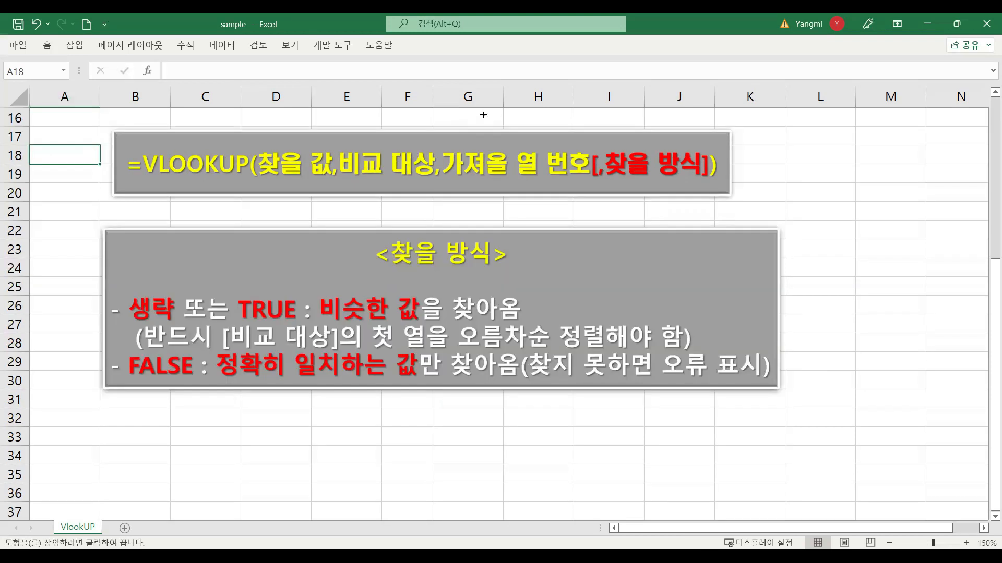
pyautogui.moveTo(540, 118); pyautogui.dragTo(750, 207)
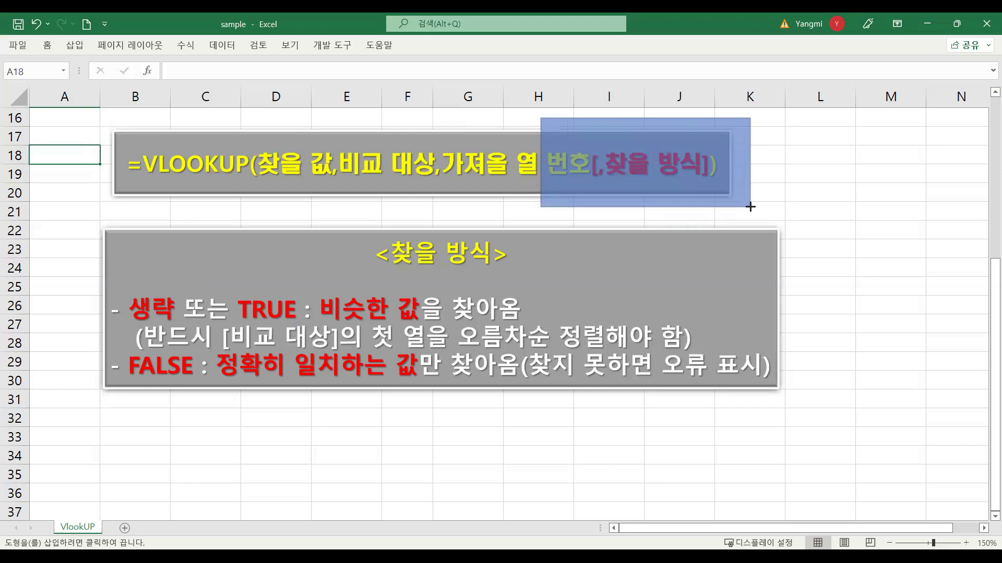
pyautogui.press('Escape')
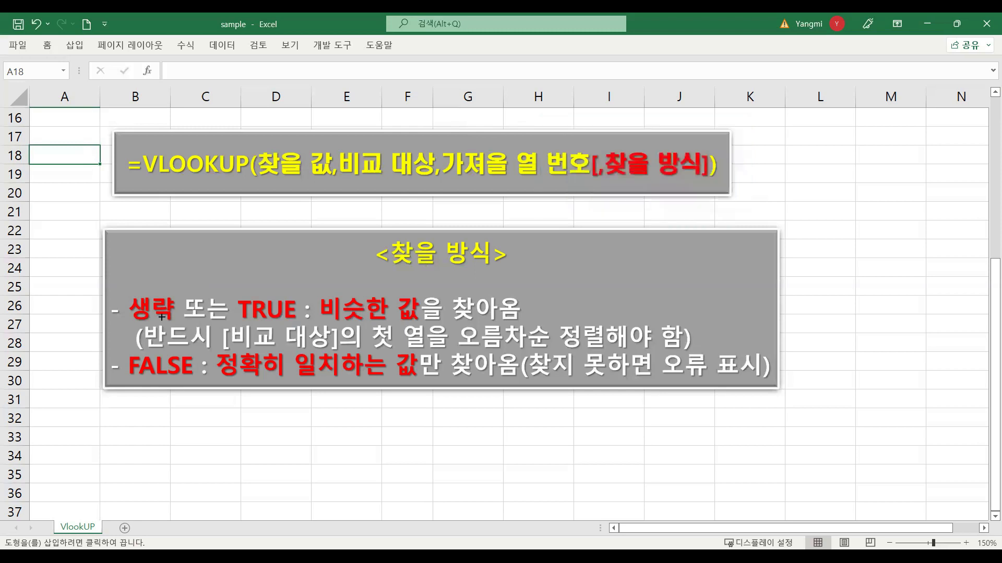
pyautogui.moveTo(126, 285); pyautogui.dragTo(299, 328)
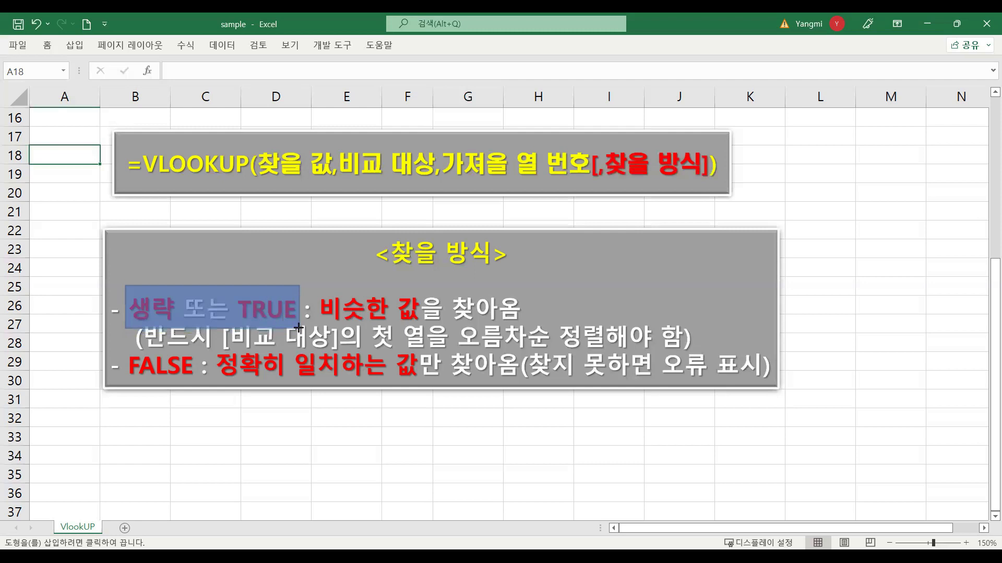
pyautogui.press('Escape')
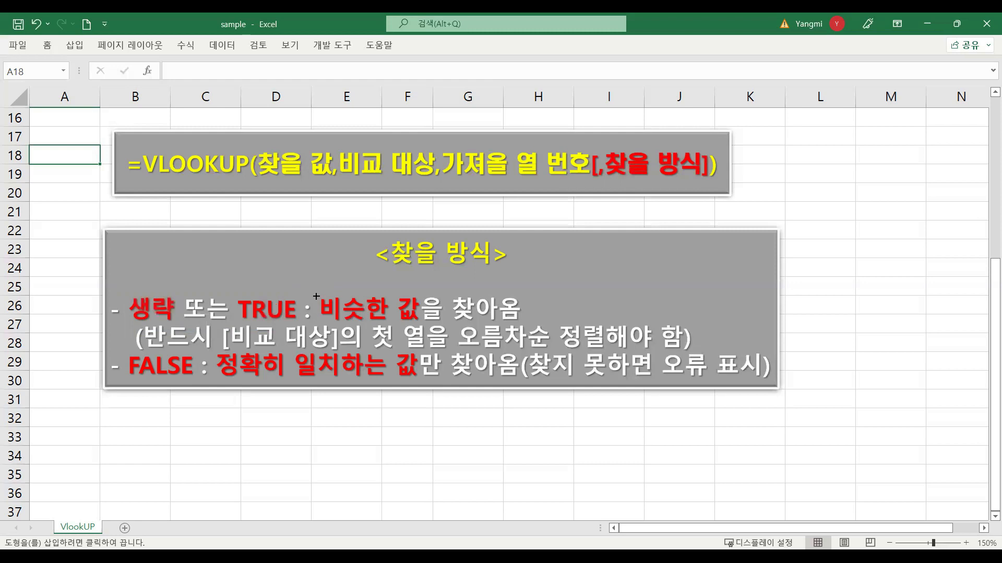
pyautogui.moveTo(124, 286); pyautogui.dragTo(177, 325)
pyautogui.press('Escape')
pyautogui.moveTo(216, 350); pyautogui.dragTo(418, 386)
pyautogui.press('Escape')
pyautogui.moveTo(125, 348); pyautogui.dragTo(206, 380)
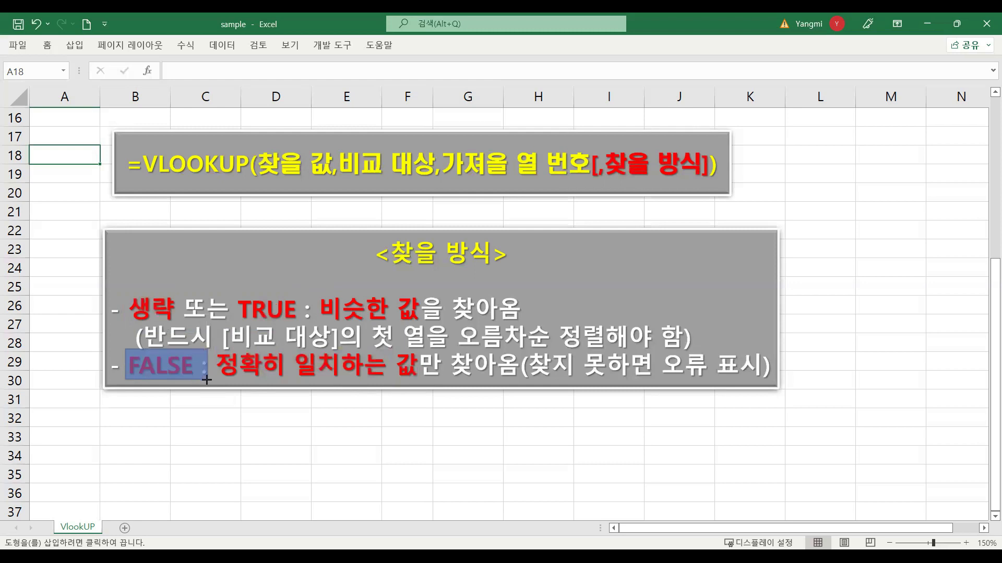
pyautogui.press('Escape')
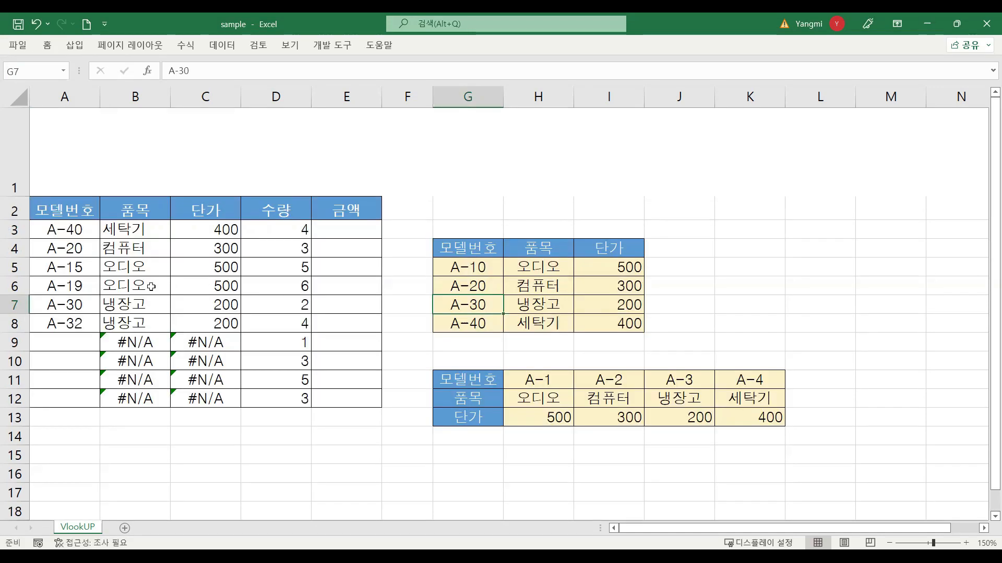
# Examine the item formula in B6 and compare the results for A-19 and A-32 with the reference rows for A-10 and A-30
pyautogui.doubleClick(152, 286)
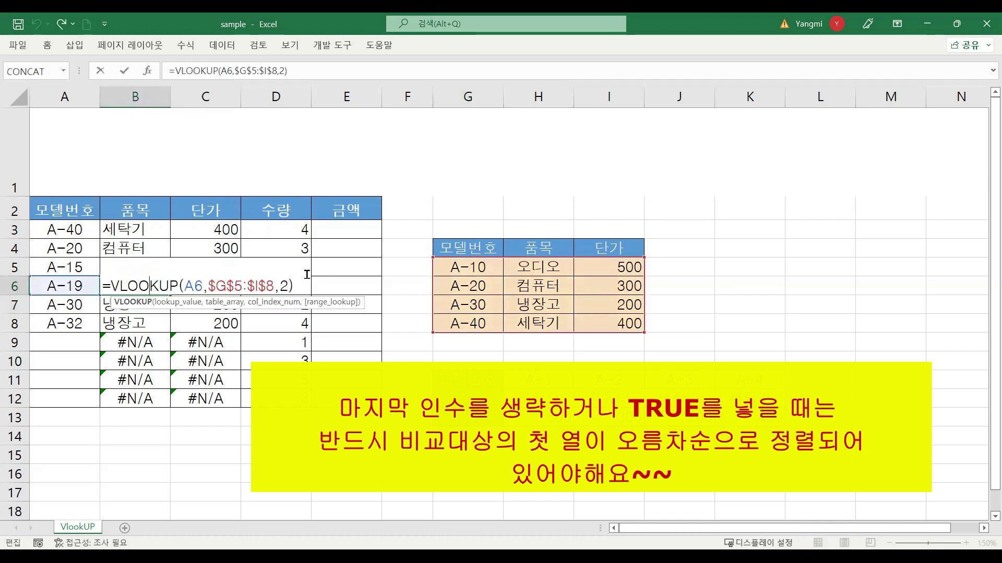
pyautogui.click(93, 293)
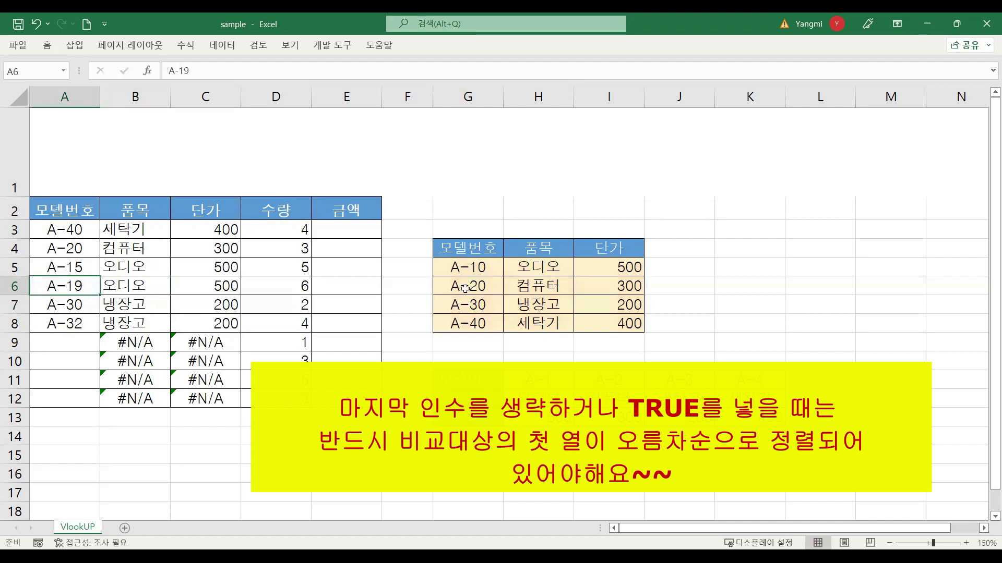
pyautogui.click(487, 266)
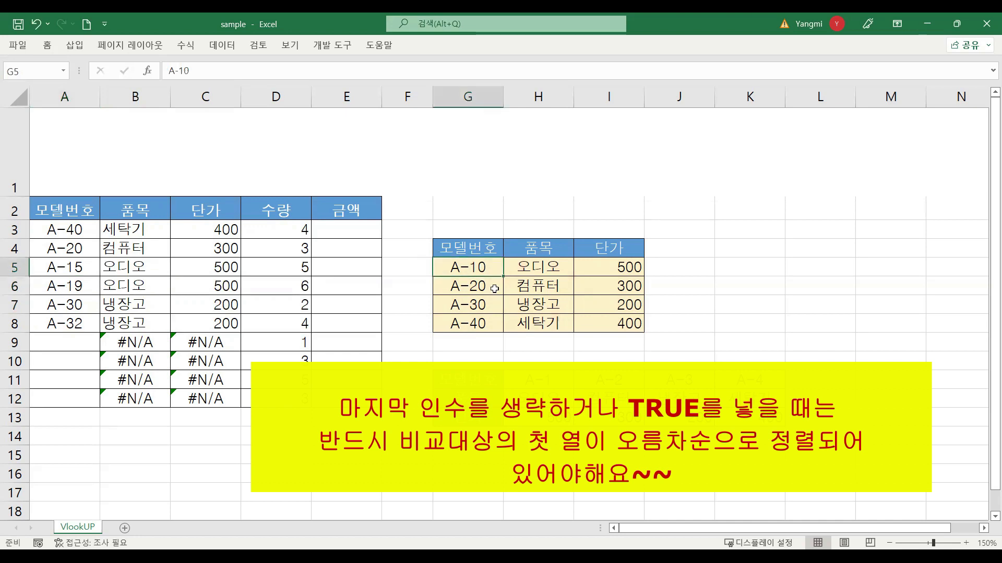
pyautogui.click(494, 288)
pyautogui.moveTo(489, 265); pyautogui.dragTo(590, 269)
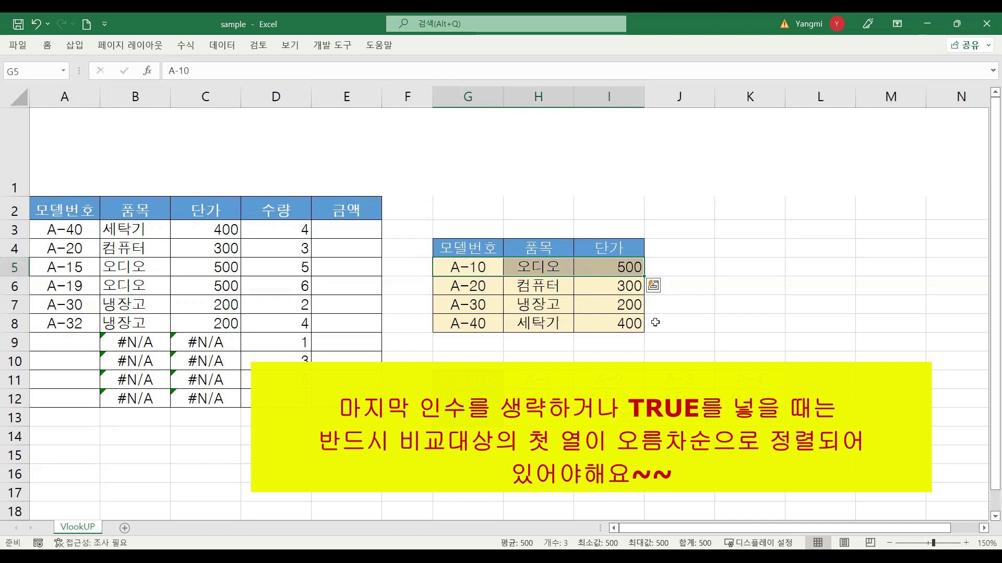
pyautogui.click(495, 306)
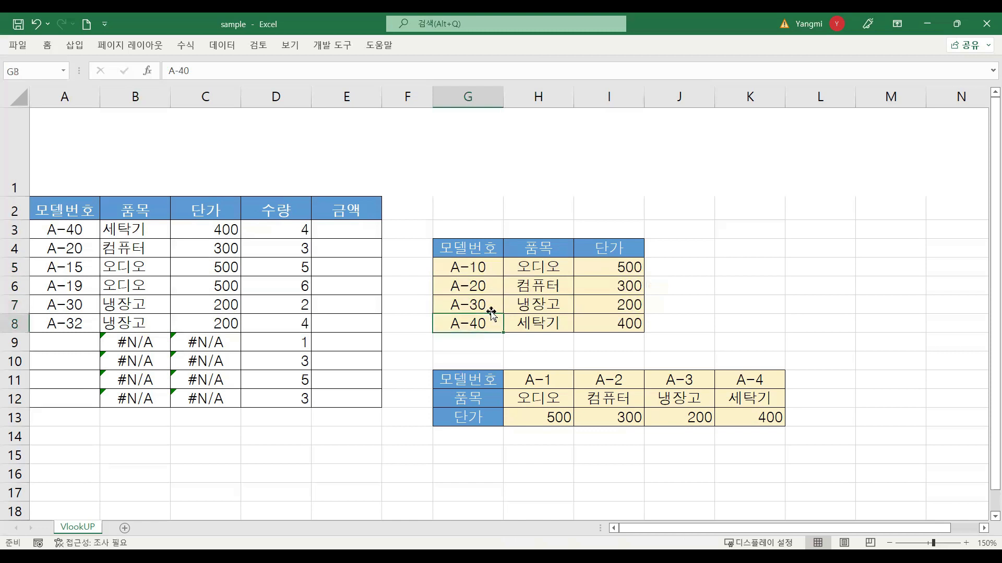
pyautogui.moveTo(483, 306); pyautogui.dragTo(601, 308)
pyautogui.click(133, 325)
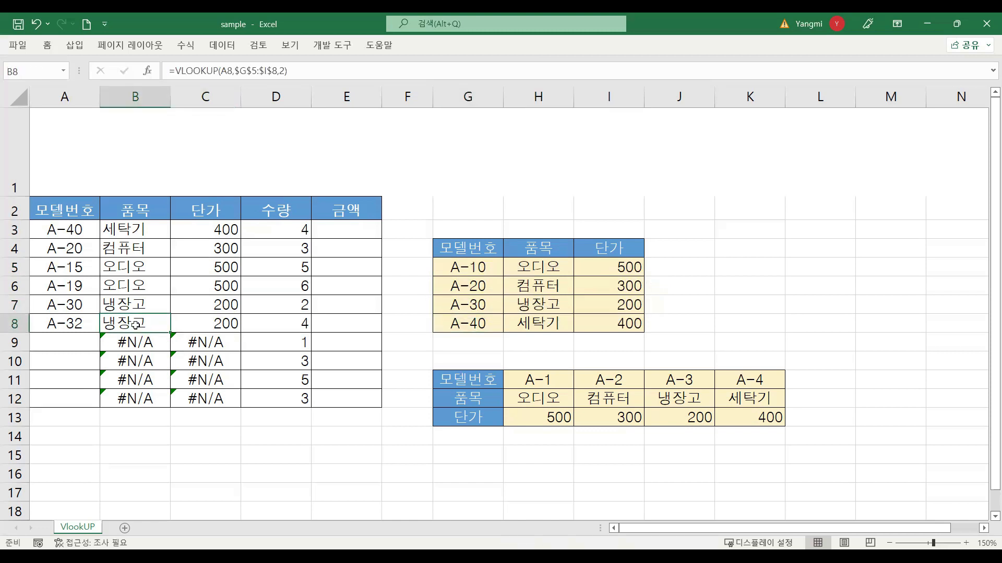
pyautogui.moveTo(138, 325); pyautogui.dragTo(234, 333)
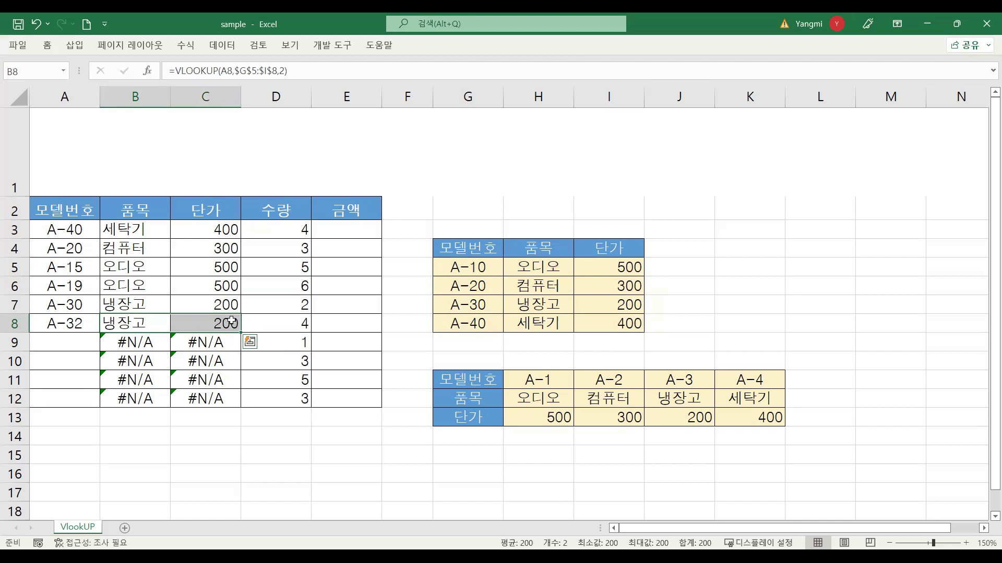
# Add FALSE as the match argument of the VLOOKUP in B3 and fill the formula down to B12
pyautogui.doubleClick(158, 232)
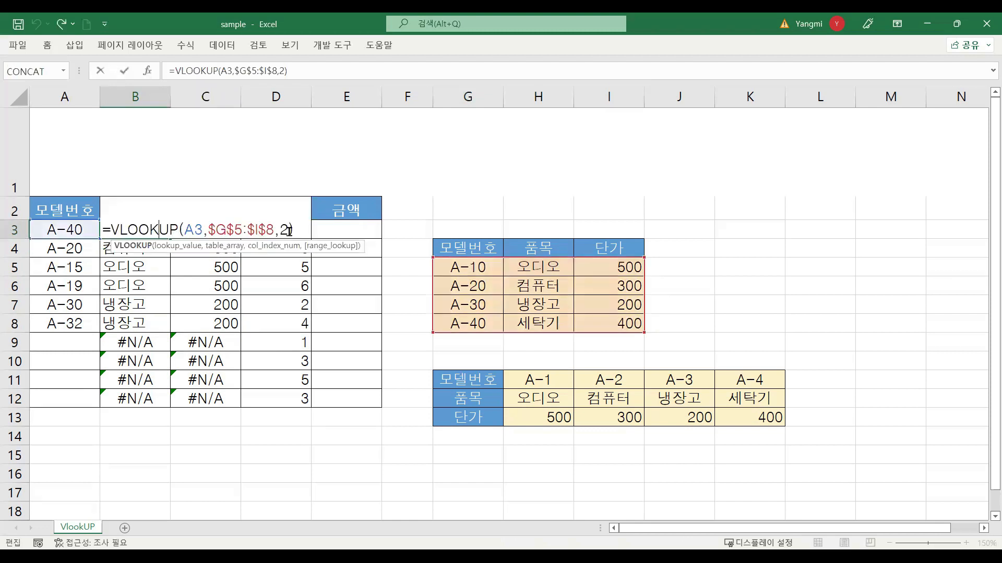
pyautogui.click(287, 230)
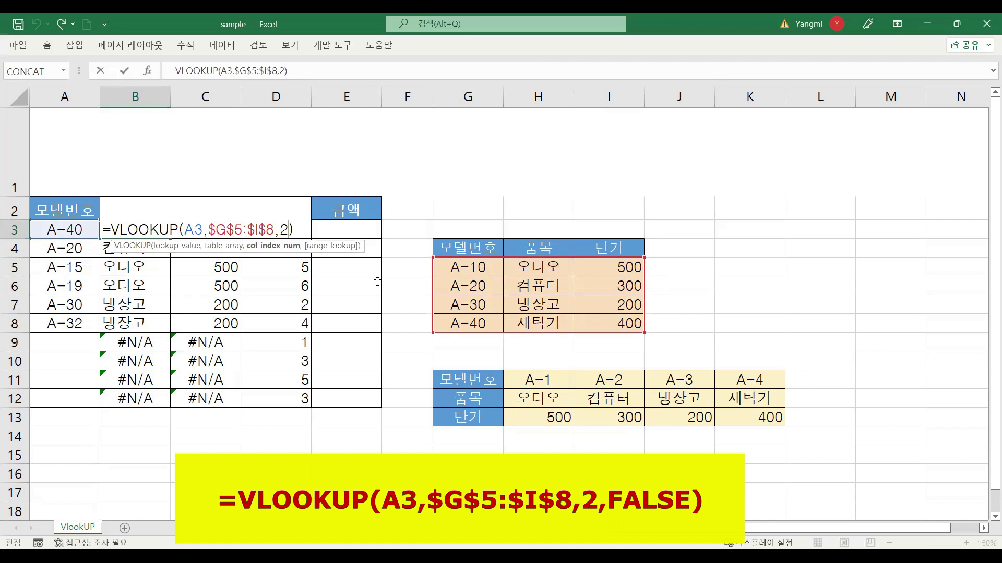
pyautogui.write(',')
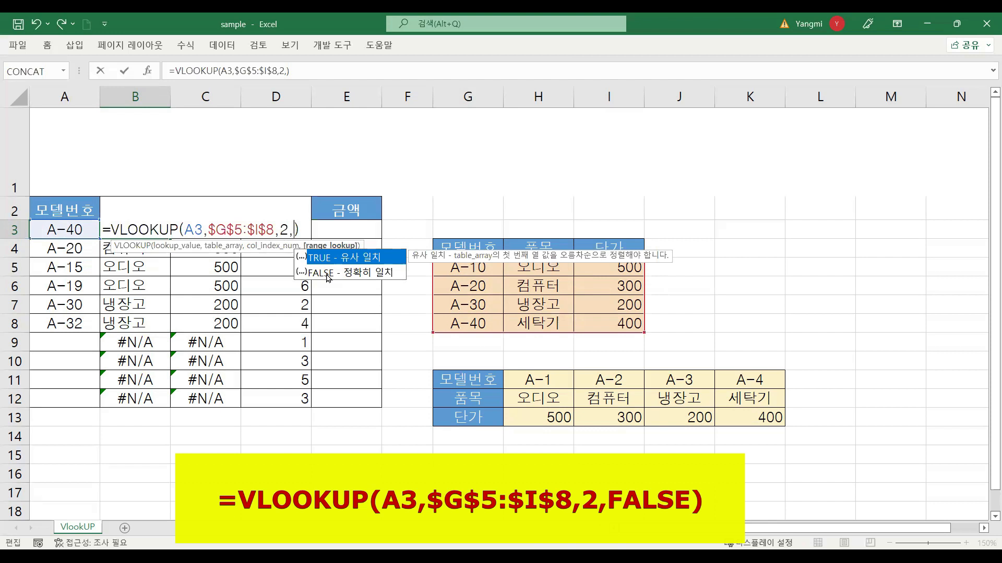
pyautogui.doubleClick(326, 274)
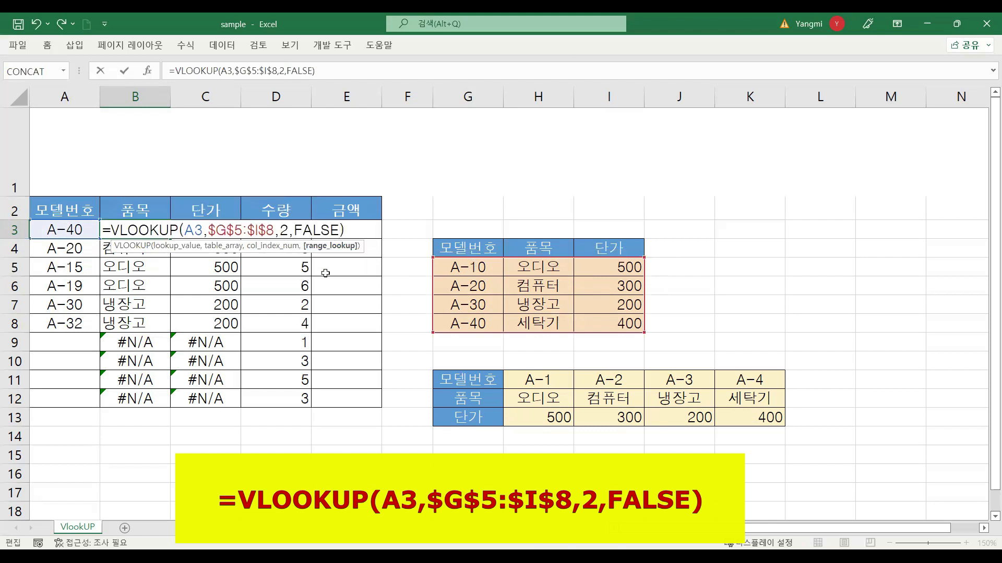
pyautogui.press('Return')
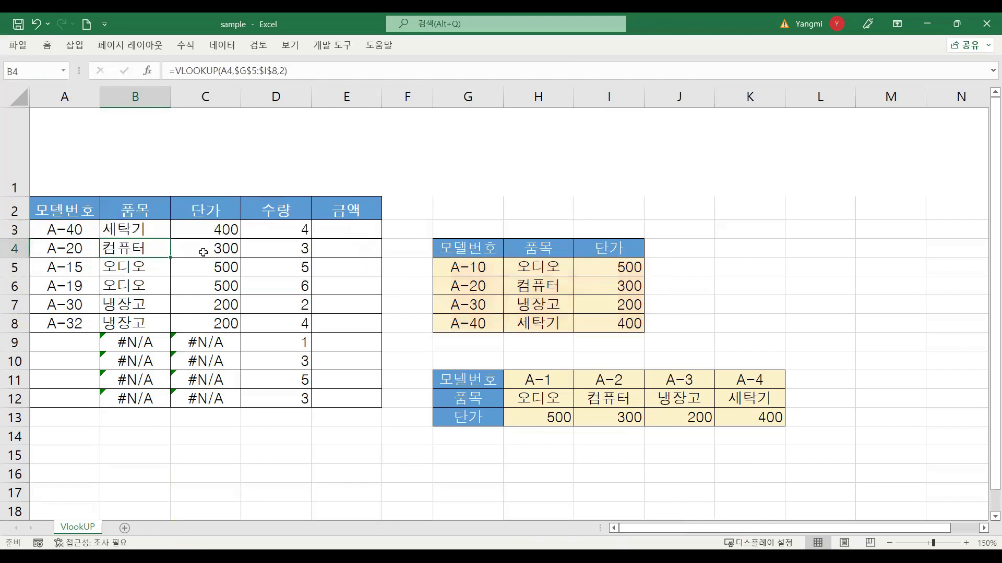
pyautogui.click(138, 230)
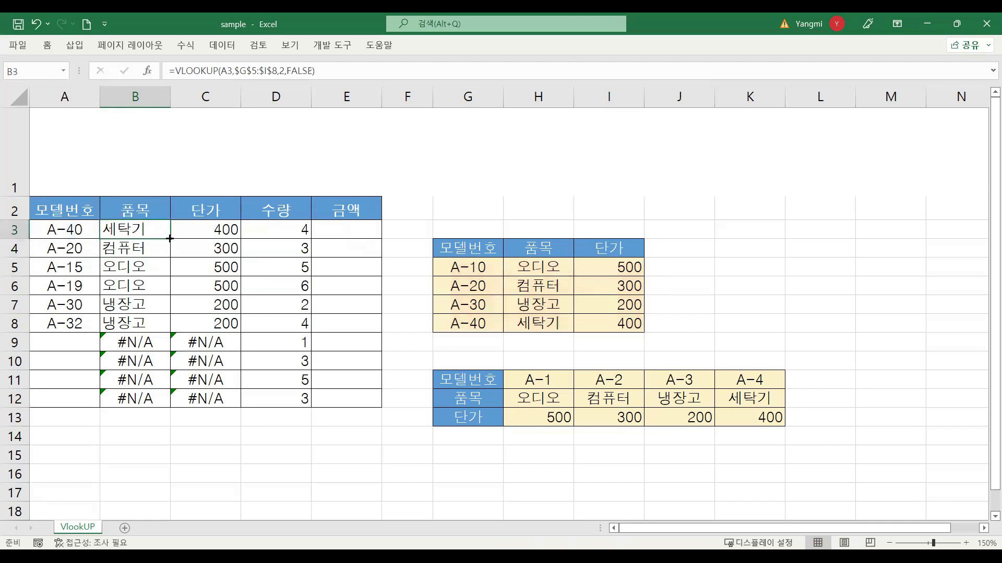
pyautogui.doubleClick(170, 238)
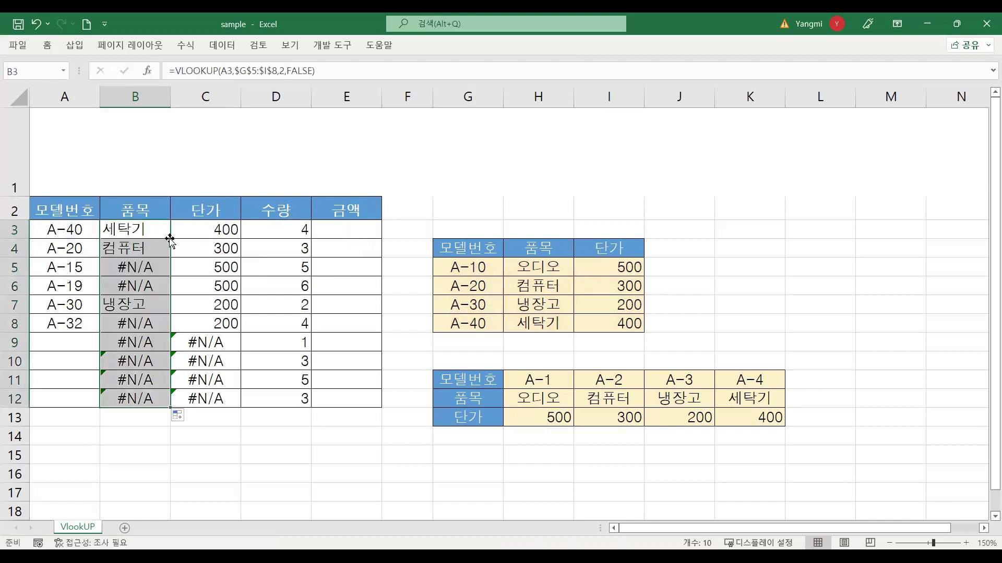
# Compare the exact-match results in column B with the model numbers in G5:G8, and examine the horizontal table's model numbers in H11:K11
pyautogui.moveTo(141, 267); pyautogui.dragTo(145, 275)
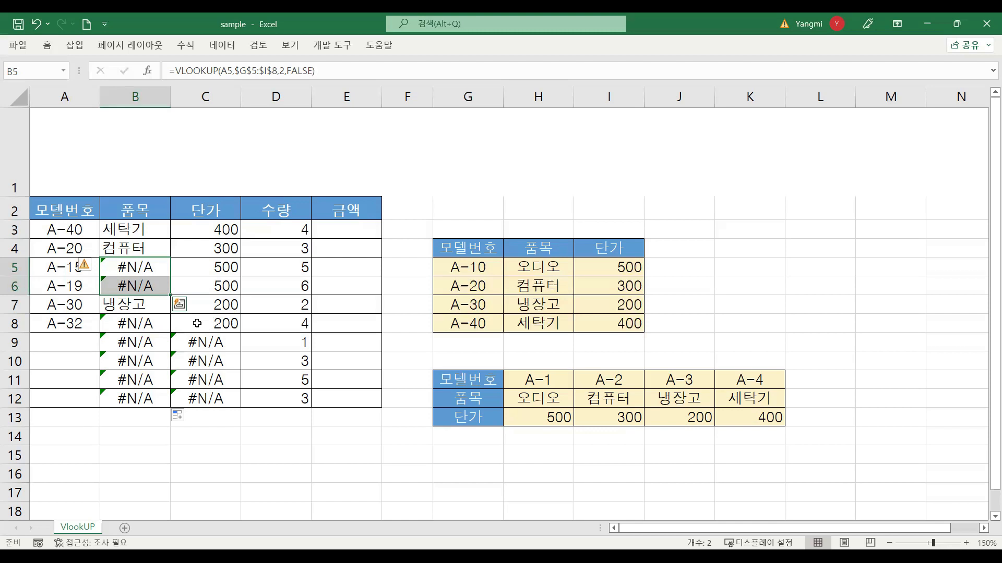
pyautogui.moveTo(483, 267); pyautogui.dragTo(485, 324)
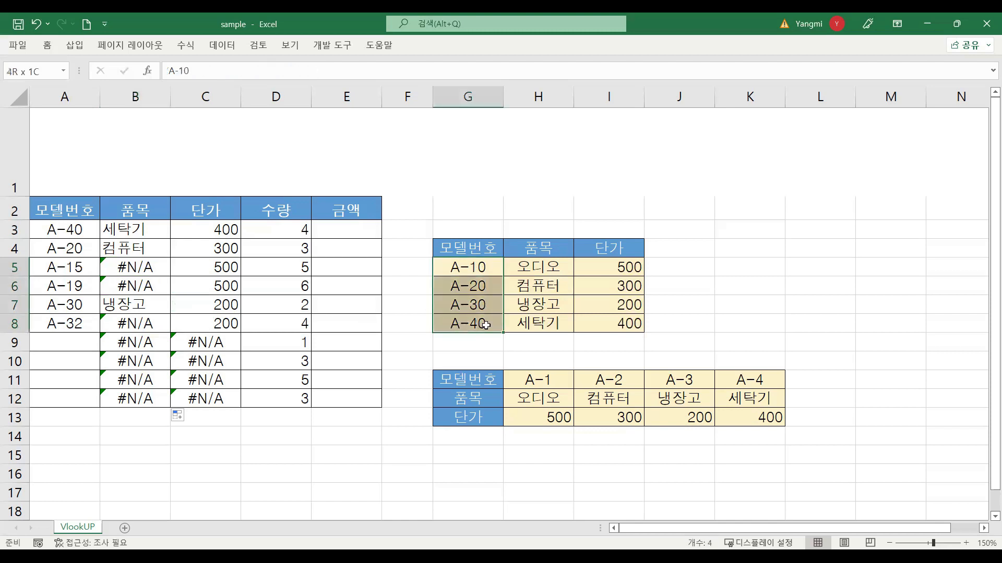
pyautogui.click(137, 243)
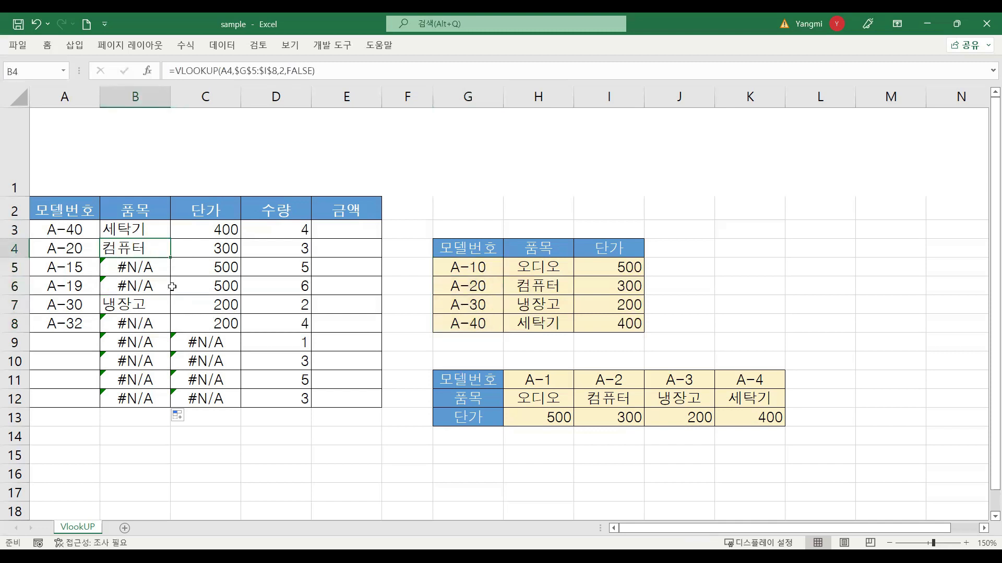
pyautogui.moveTo(484, 271); pyautogui.dragTo(437, 324)
pyautogui.click(562, 380)
pyautogui.moveTo(562, 380)
pyautogui.mouseDown()
pyautogui.moveTo(684, 380)
pyautogui.moveTo(544, 379)
pyautogui.mouseUp()
pyautogui.moveTo(667, 379); pyautogui.dragTo(726, 377)
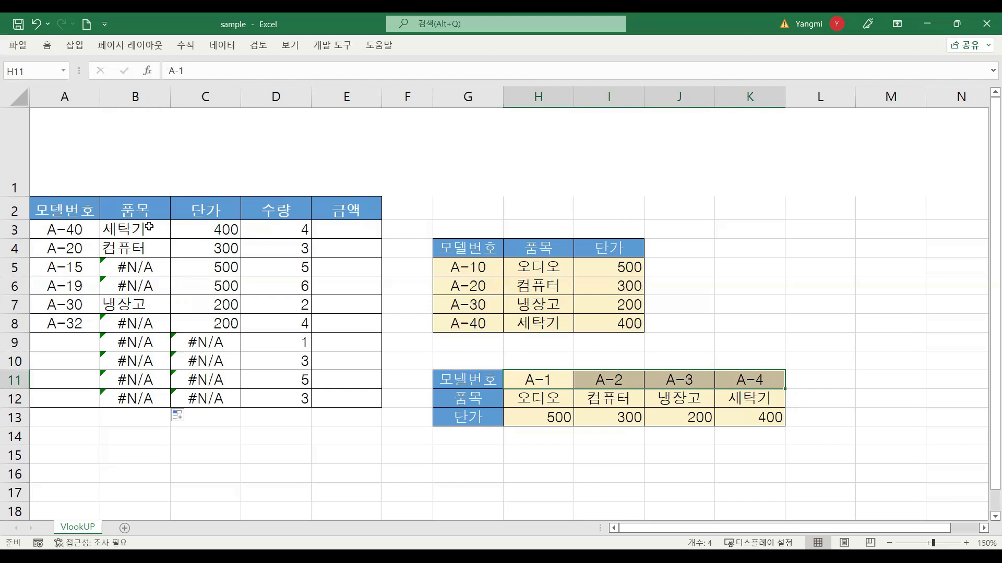
# Clear the item and unit price formulas from B3:C12 in the order table
pyautogui.moveTo(151, 229); pyautogui.dragTo(214, 394)
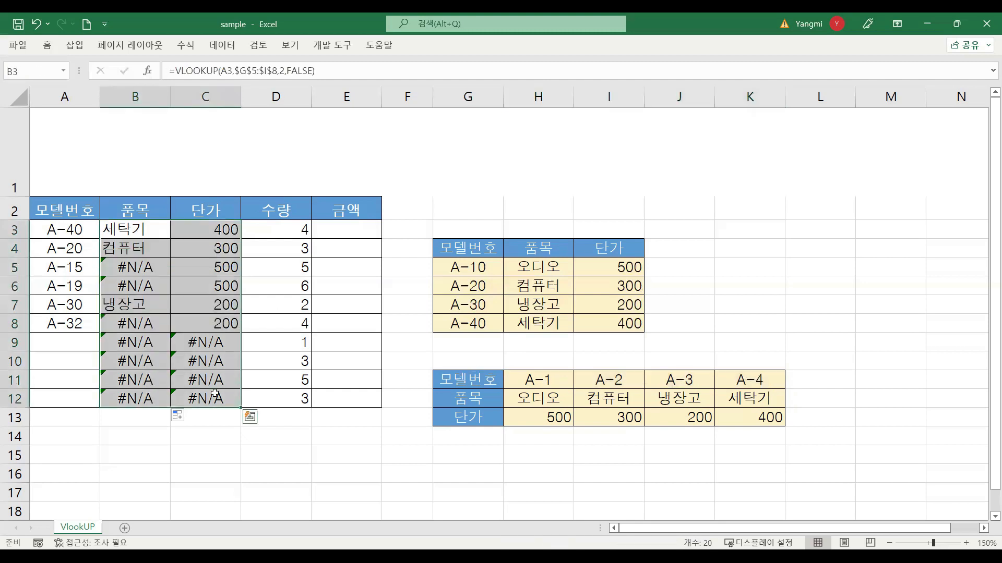
pyautogui.press('Delete')
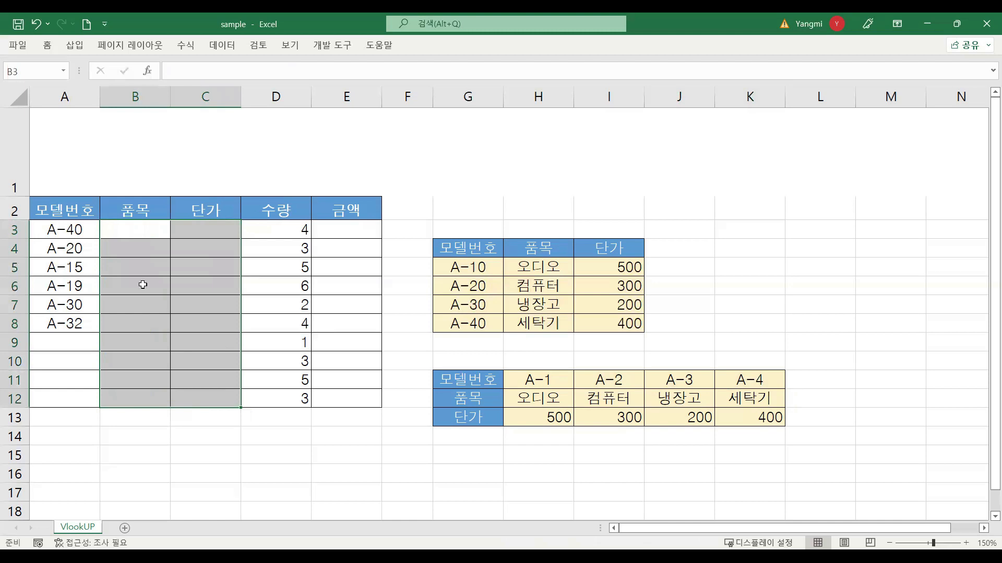
pyautogui.click(152, 233)
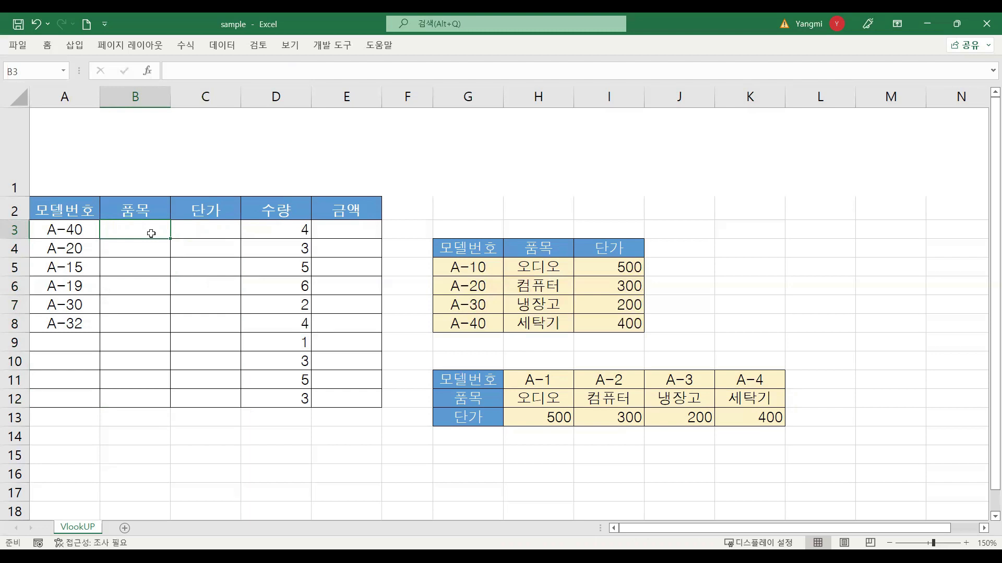
# Begin an HLOOKUP formula in B3 with A3 as the lookup value and the absolute range $H$11:$K$13 as the table
pyautogui.write('=')
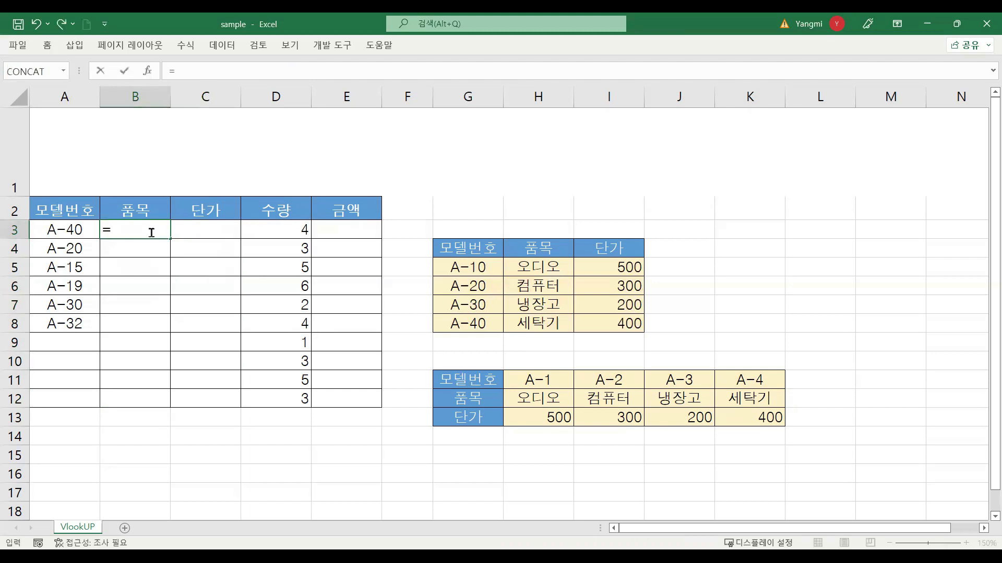
pyautogui.write('h')
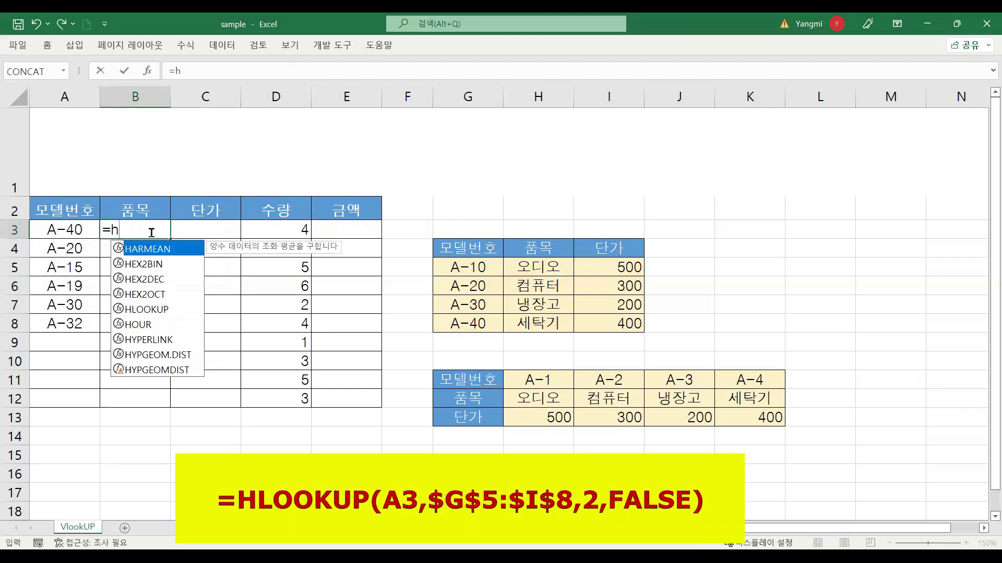
pyautogui.click(165, 313)
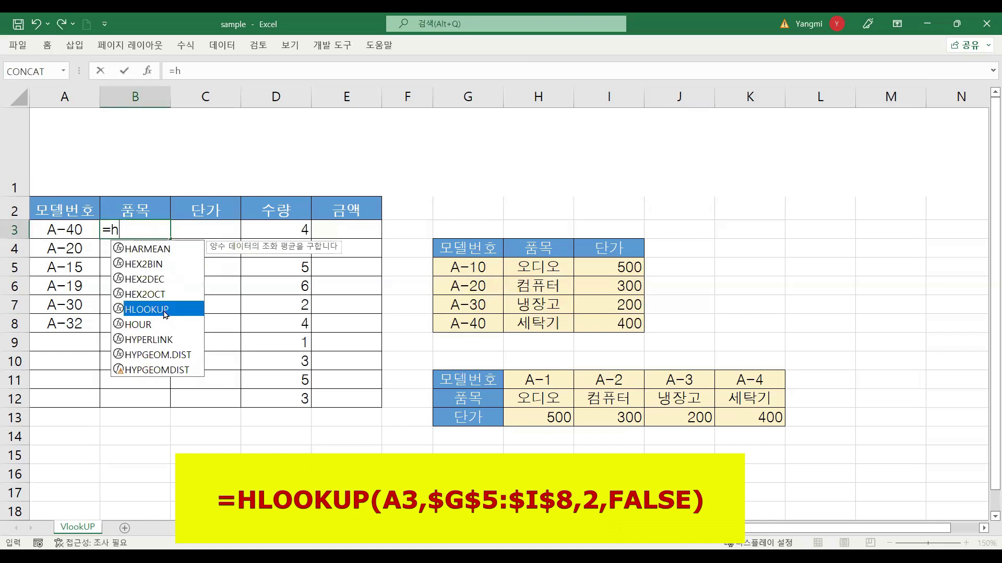
pyautogui.doubleClick(165, 312)
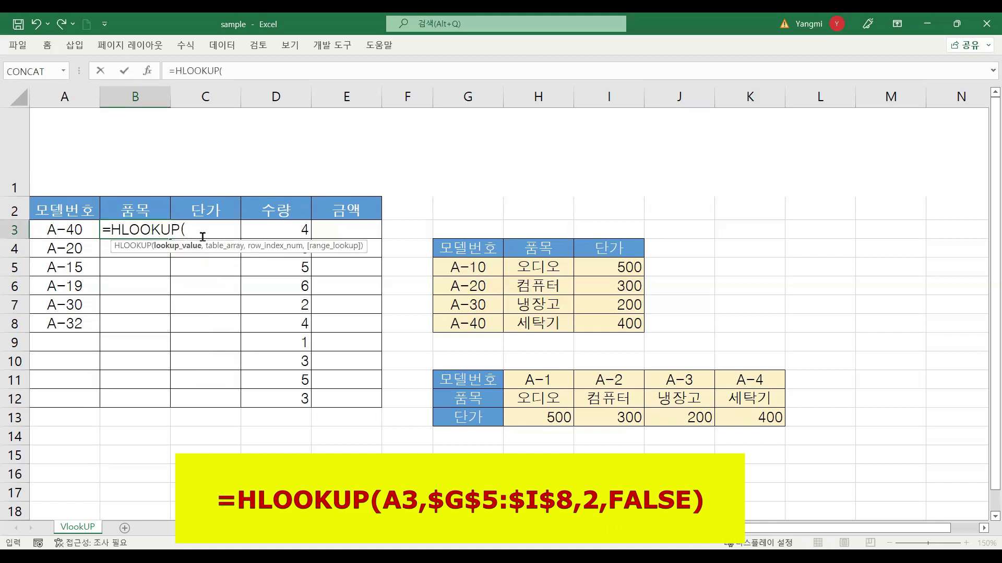
pyautogui.click(71, 232)
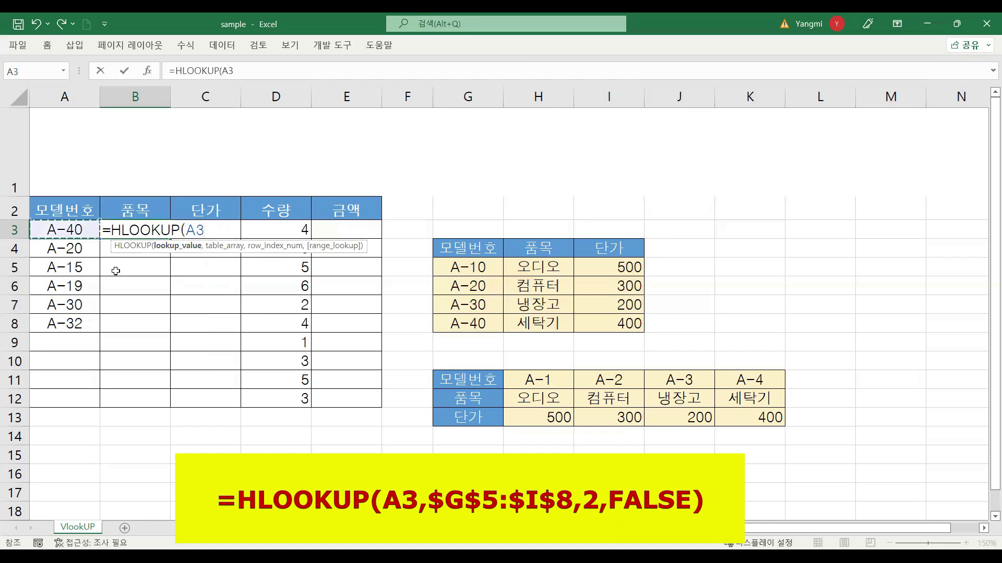
pyautogui.write(',')
pyautogui.click(527, 383)
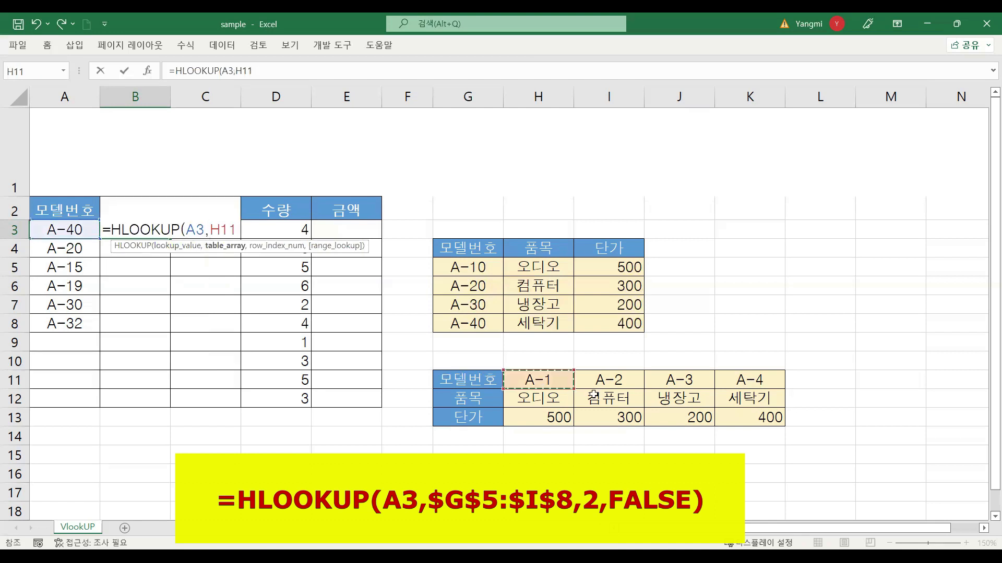
pyautogui.keyDown('shift'); pyautogui.click(755, 417); pyautogui.keyUp('shift')
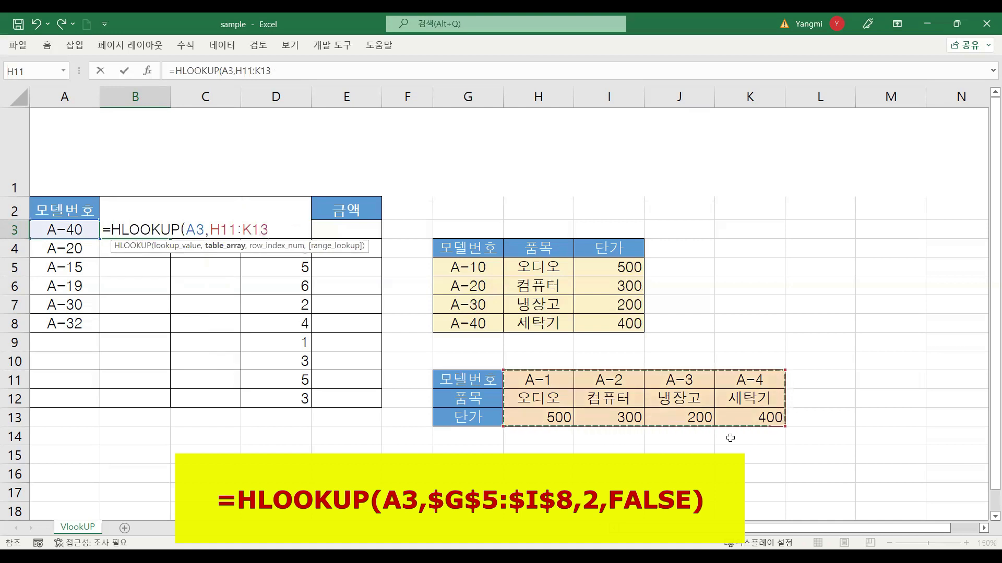
pyautogui.press('F4')
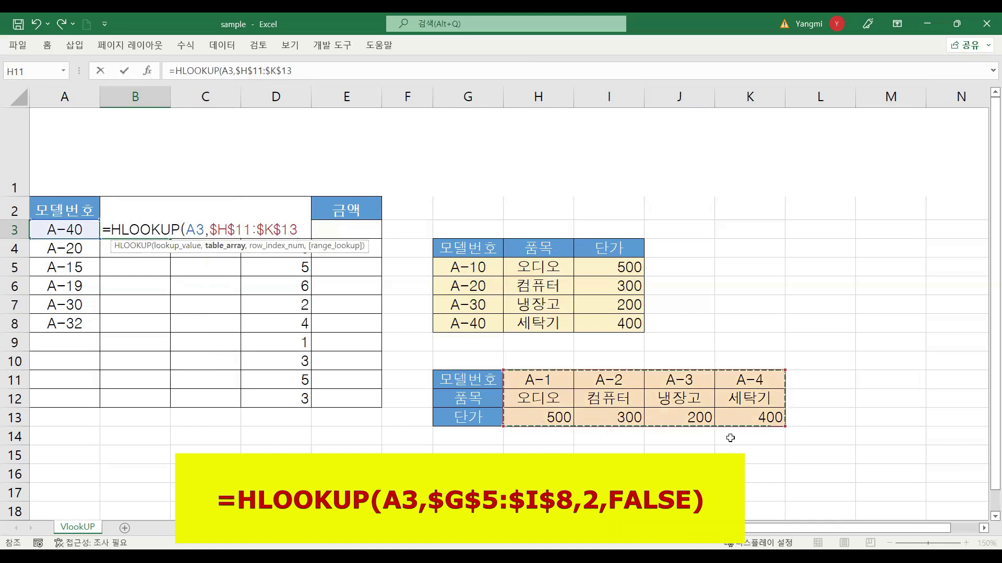
# Complete the HLOOKUP in B3 with row index 2 and FALSE for exact matching, and fill the formula down to B12
pyautogui.write(',')
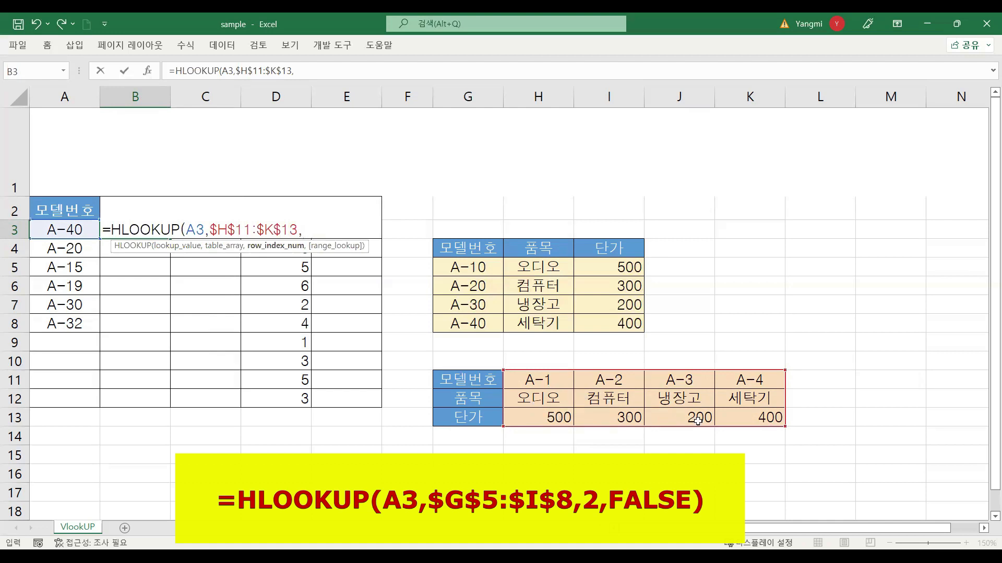
pyautogui.write('2,')
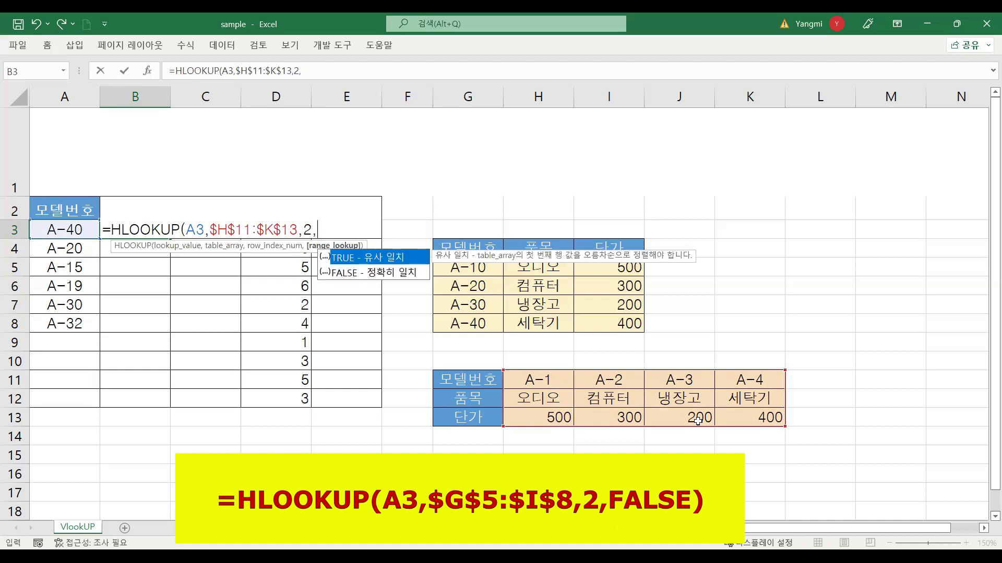
pyautogui.click(346, 272)
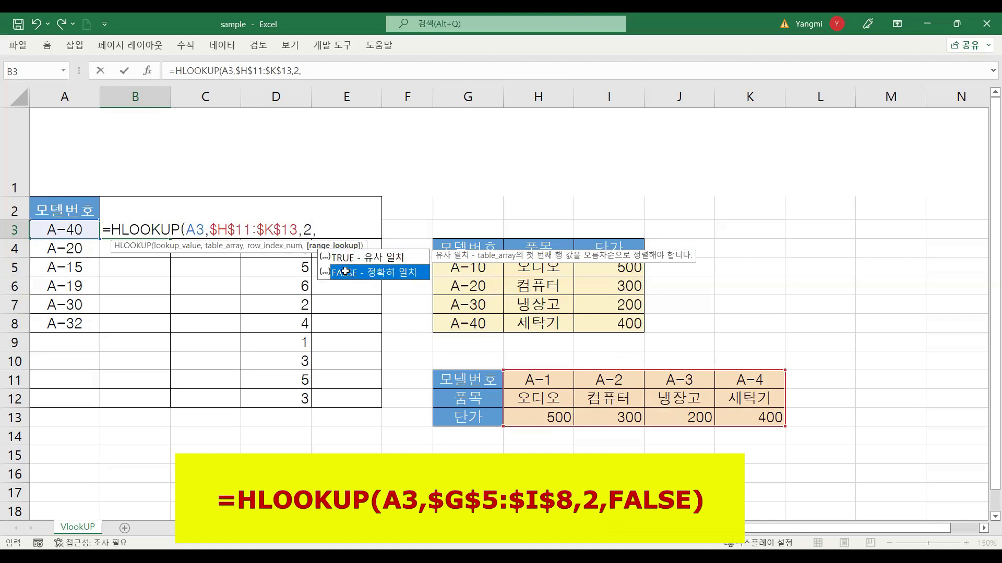
pyautogui.doubleClick(345, 271)
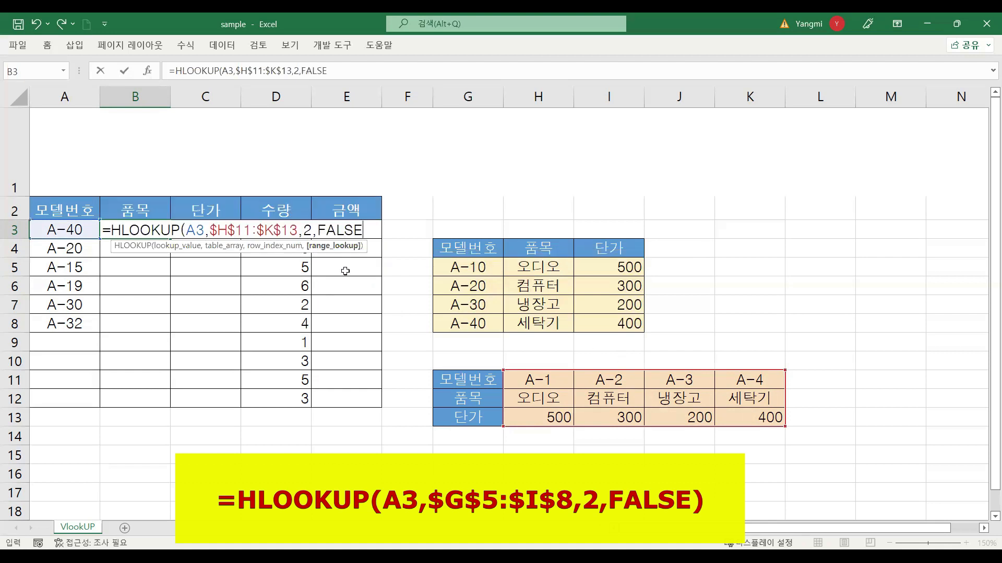
pyautogui.press('Return')
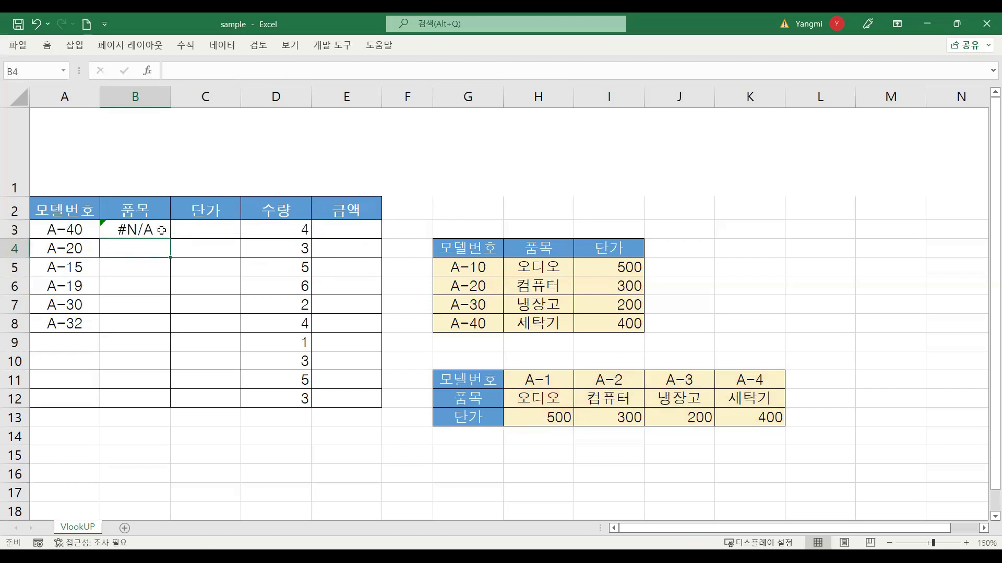
pyautogui.click(162, 230)
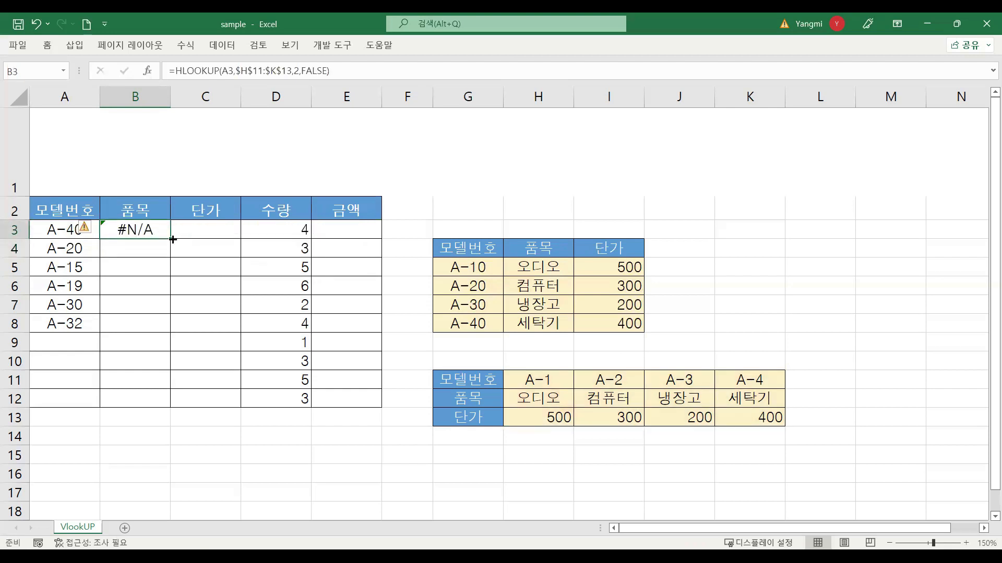
pyautogui.doubleClick(172, 239)
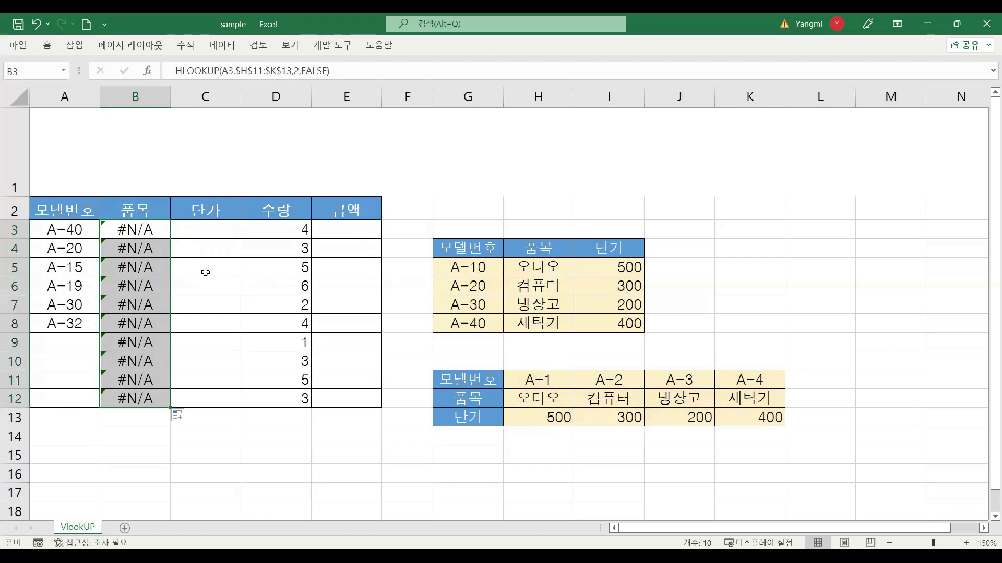
# Change the horizontal table's model numbers in H11:K11 to A-10, A-20, A-30 and A-40
pyautogui.doubleClick(561, 380)
pyautogui.write('0')
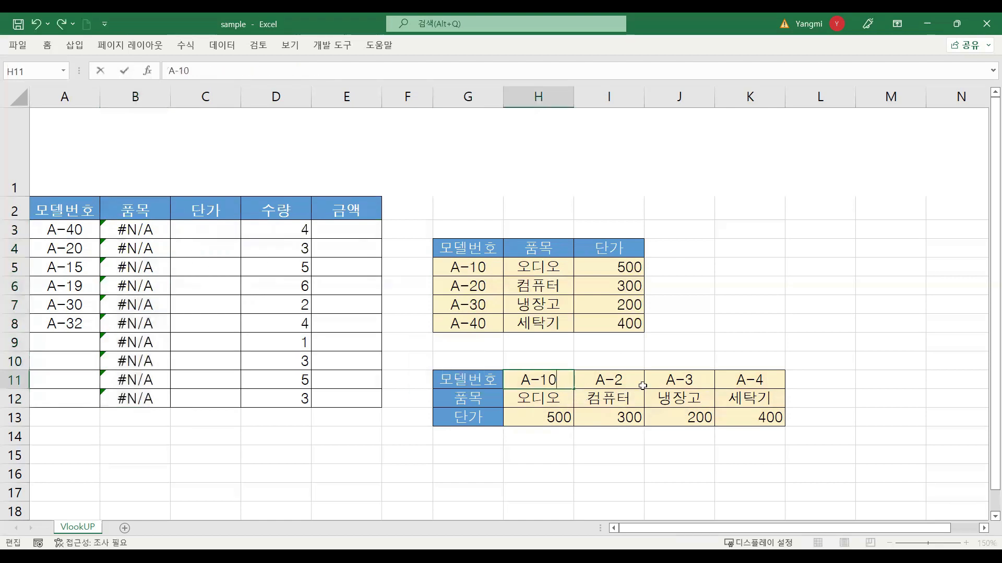
pyautogui.doubleClick(641, 383)
pyautogui.write('0')
pyautogui.click(701, 379)
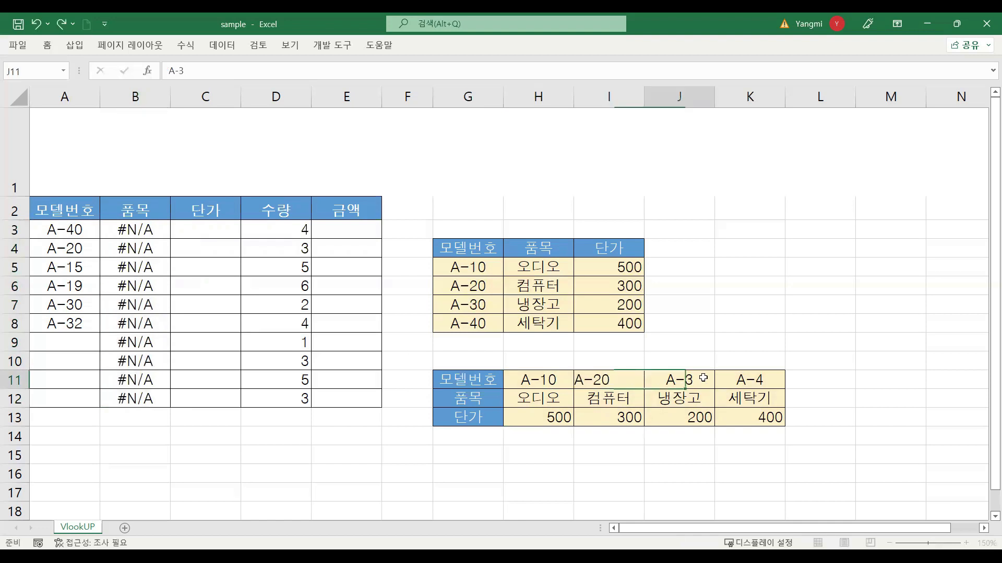
pyautogui.doubleClick(704, 378)
pyautogui.write('0')
pyautogui.doubleClick(767, 381)
pyautogui.write('0')
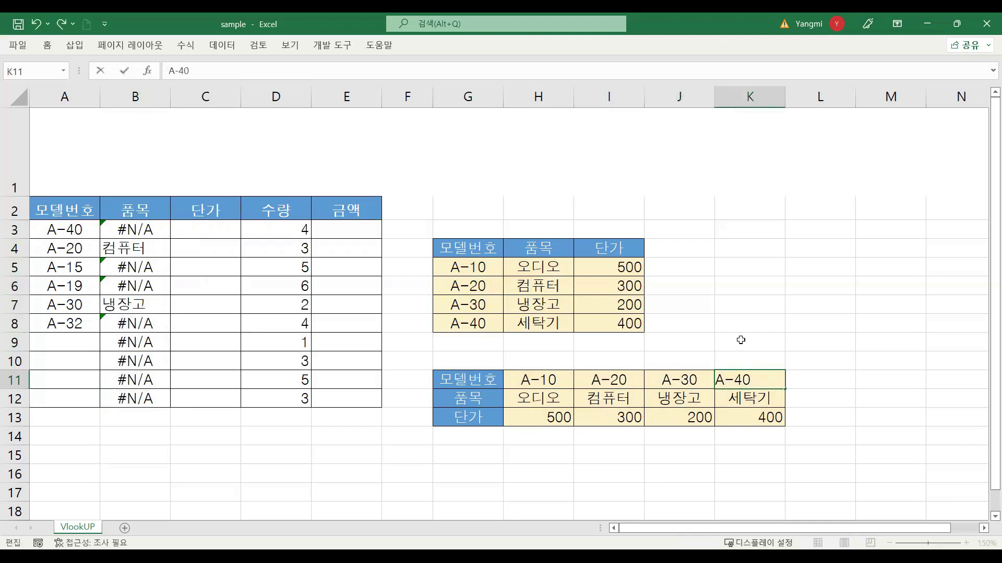
pyautogui.click(742, 341)
# Compare the model numbers in column A with the HLOOKUP item results in column B down to row 8
pyautogui.moveTo(78, 231); pyautogui.dragTo(148, 286)
pyautogui.click(142, 326)
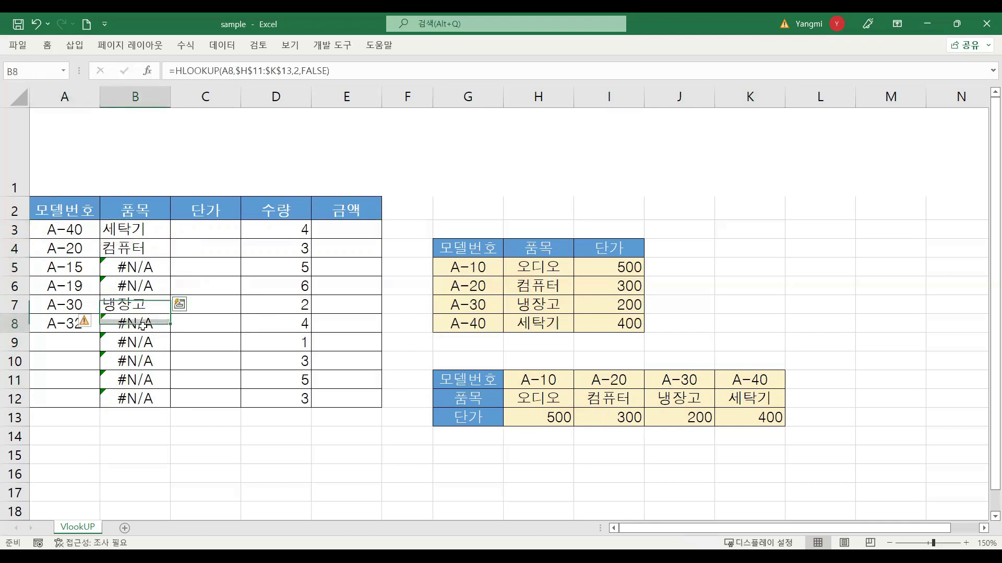